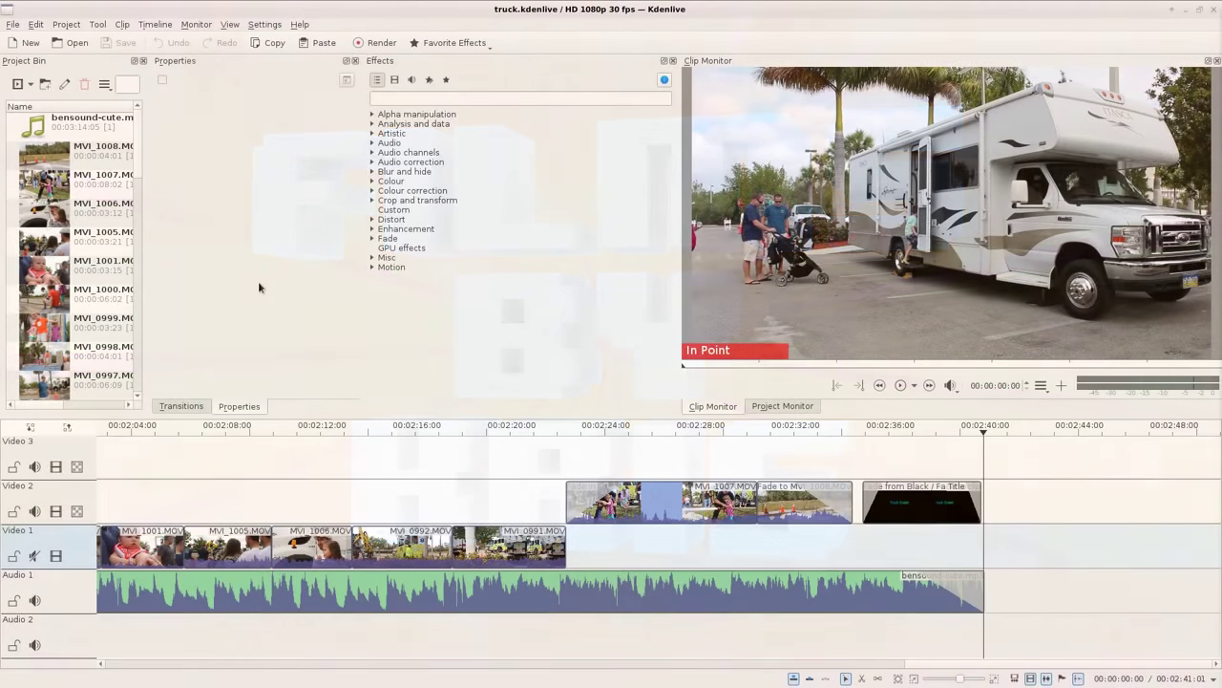
Step: Widen the Project Bin to show full clip names and set the playhead at 00:00:05
drag(148, 235, 179, 238)
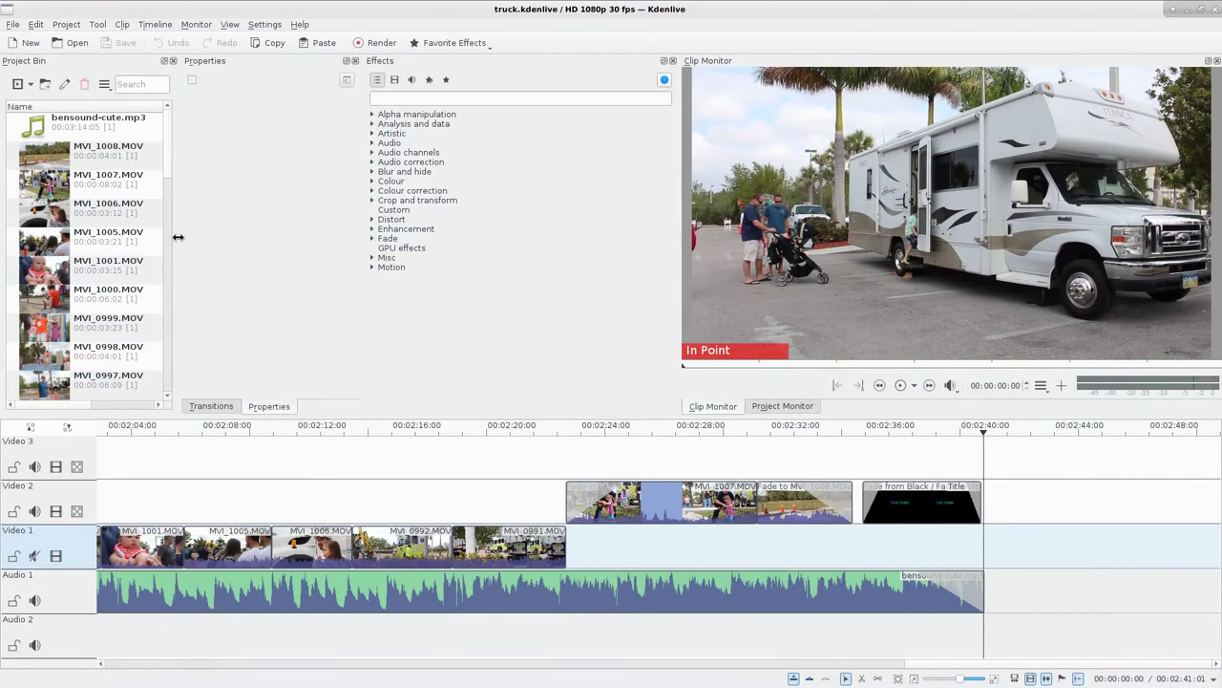
drag(931, 664, 143, 676)
click(153, 492)
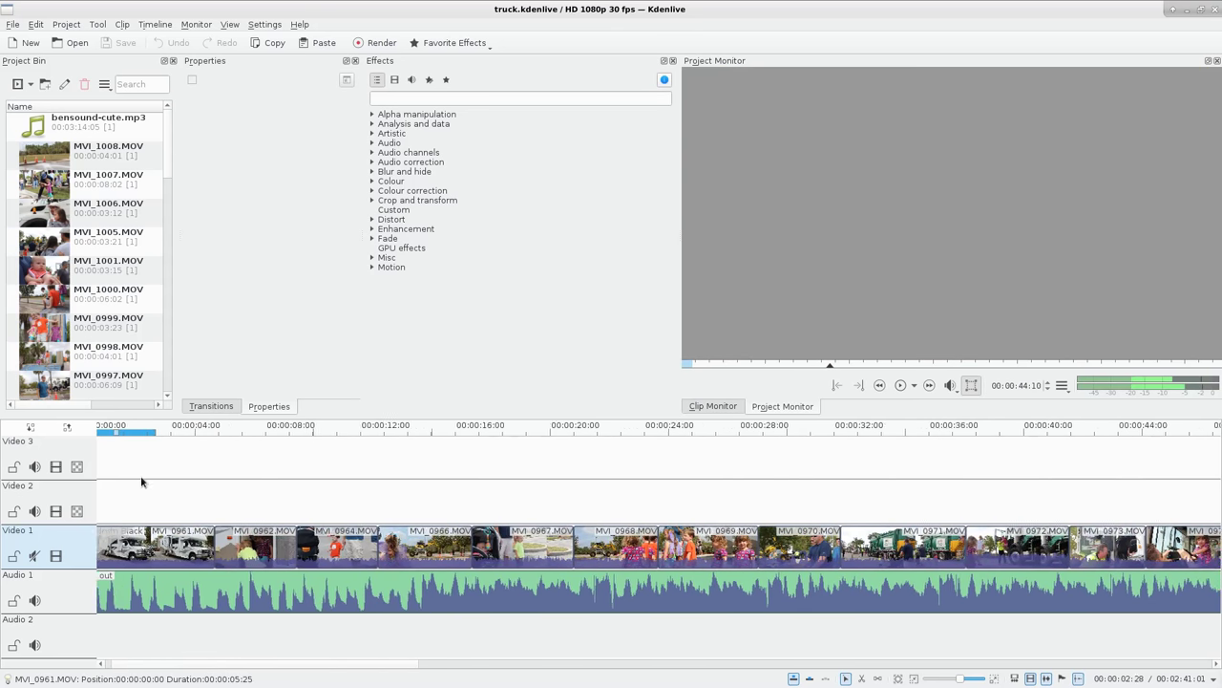
click(141, 492)
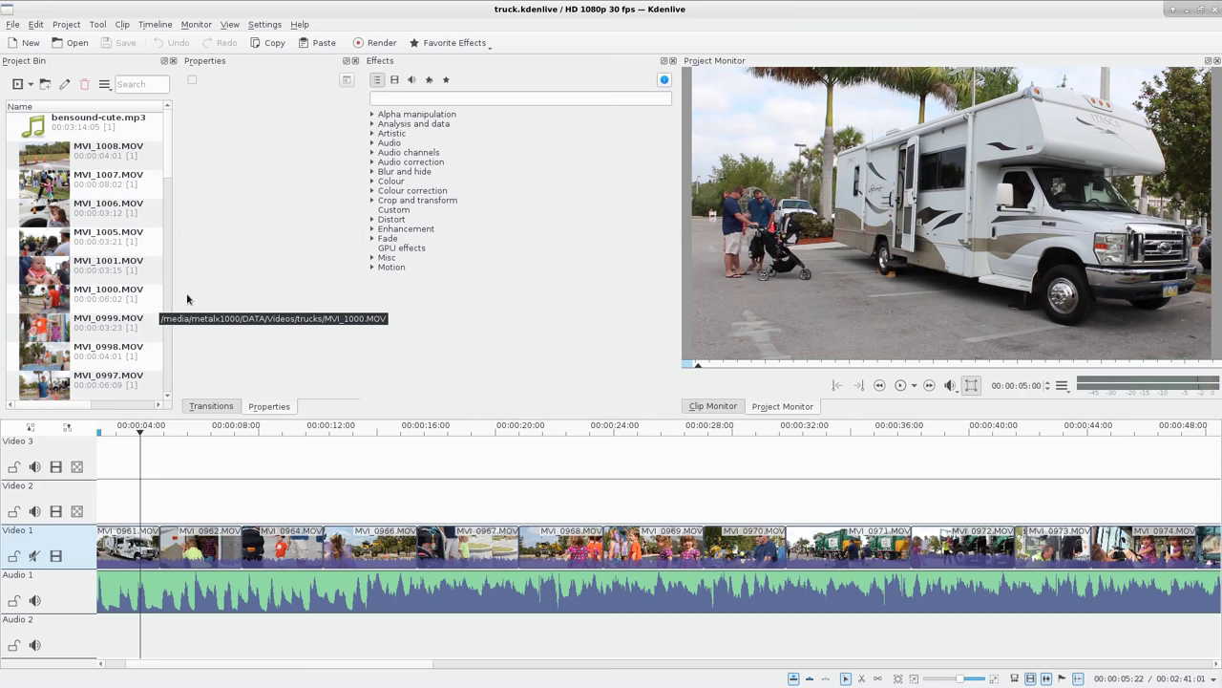
Step: Select bin clips MVI_1008 through MVI_0998 and review the Transcode formats without applying one
click(103, 157)
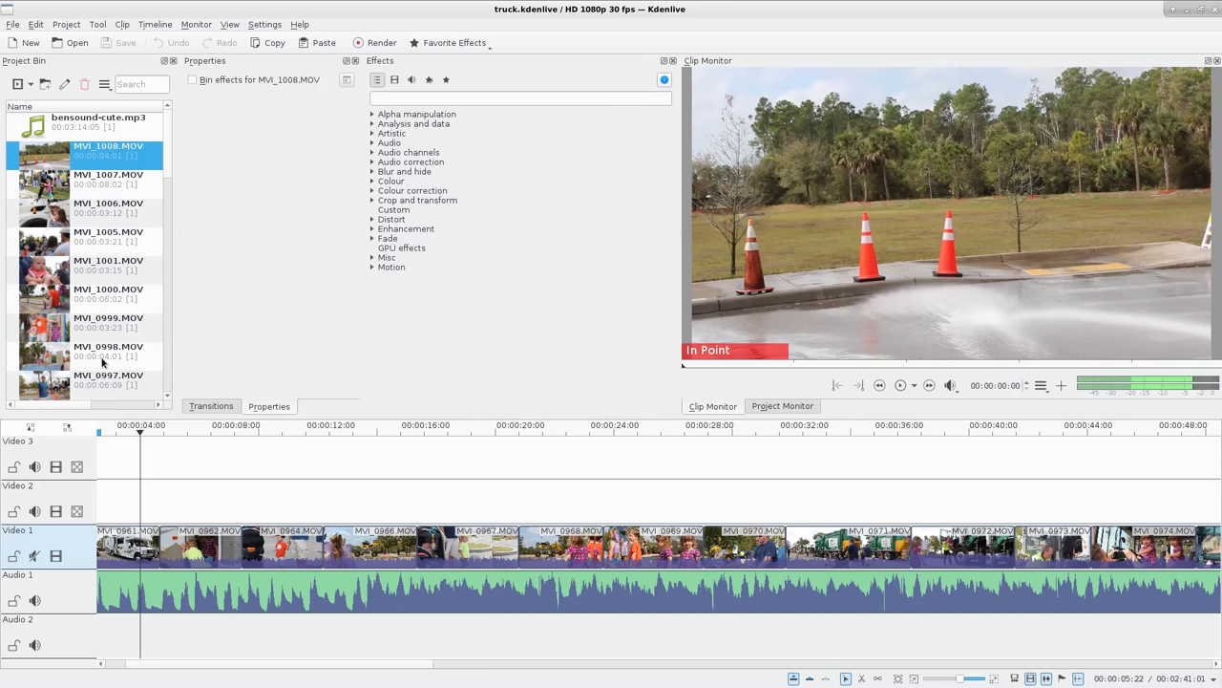
shift+click(58, 351)
right_click(96, 217)
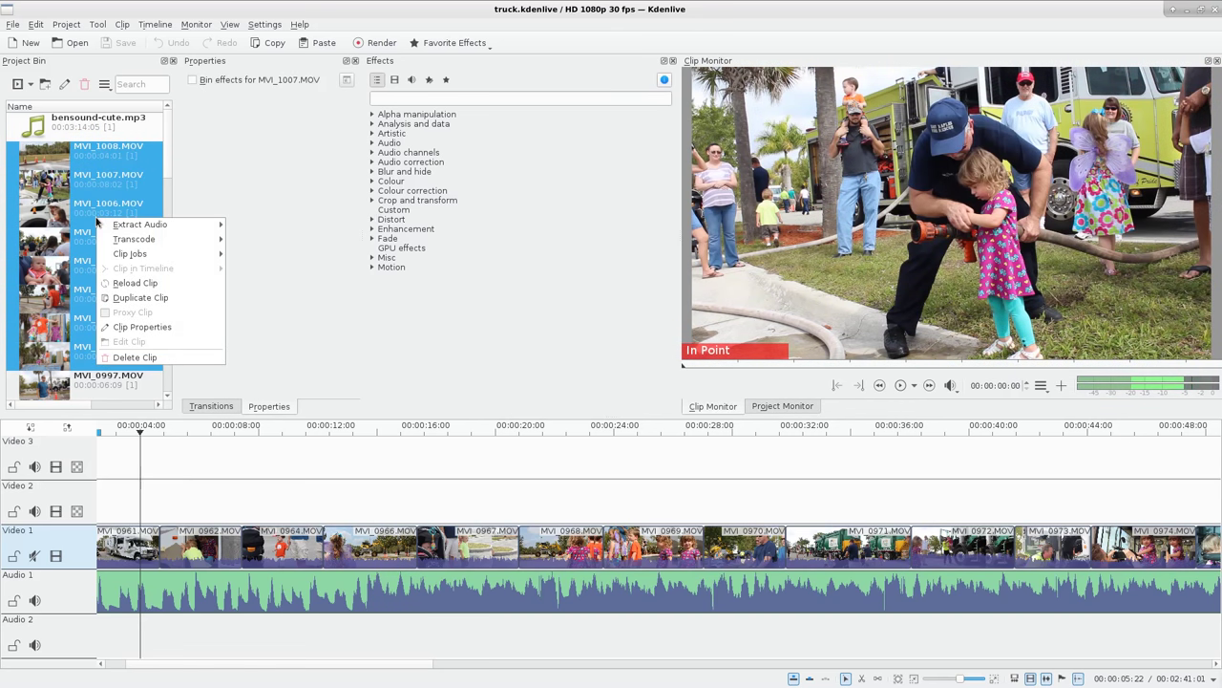
mouse_move(129, 246)
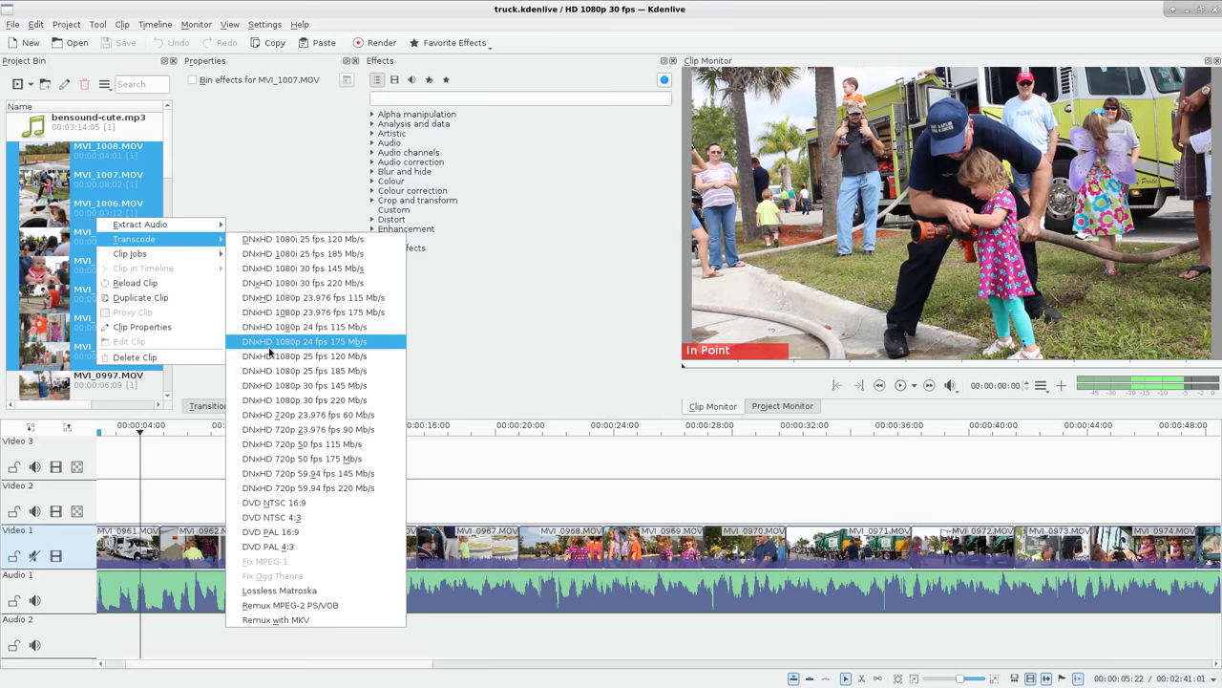
click(571, 337)
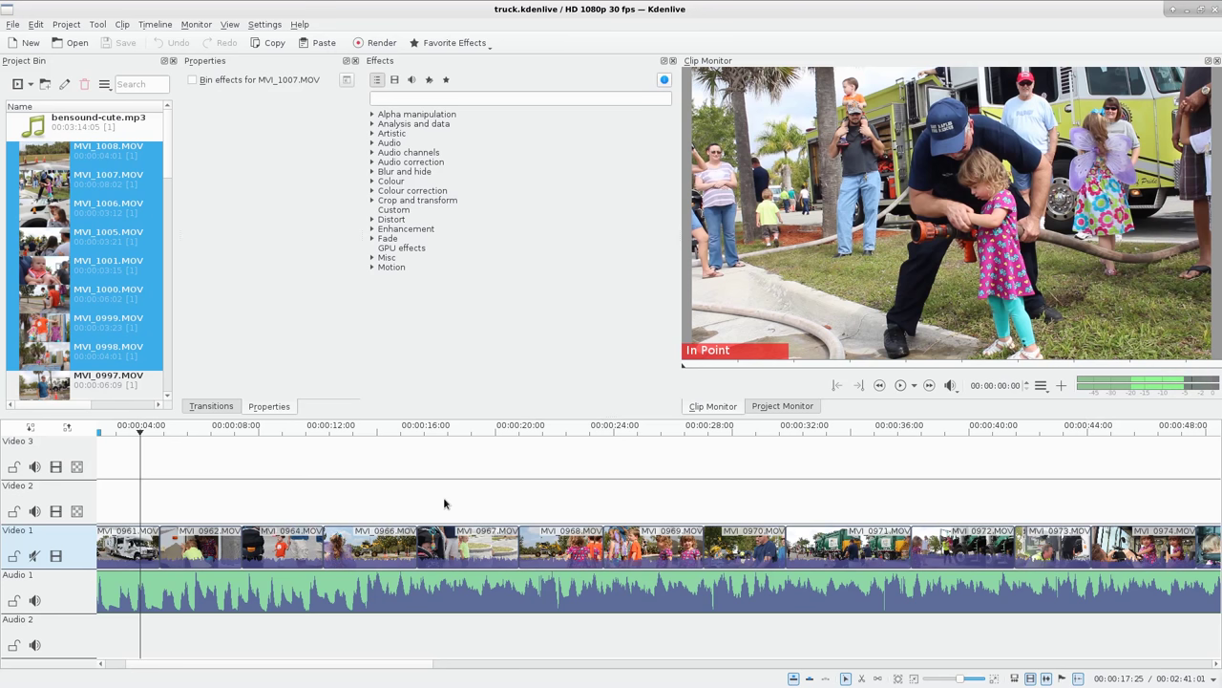
Step: Scrub the playhead through the first 18 seconds of the timeline
click(262, 498)
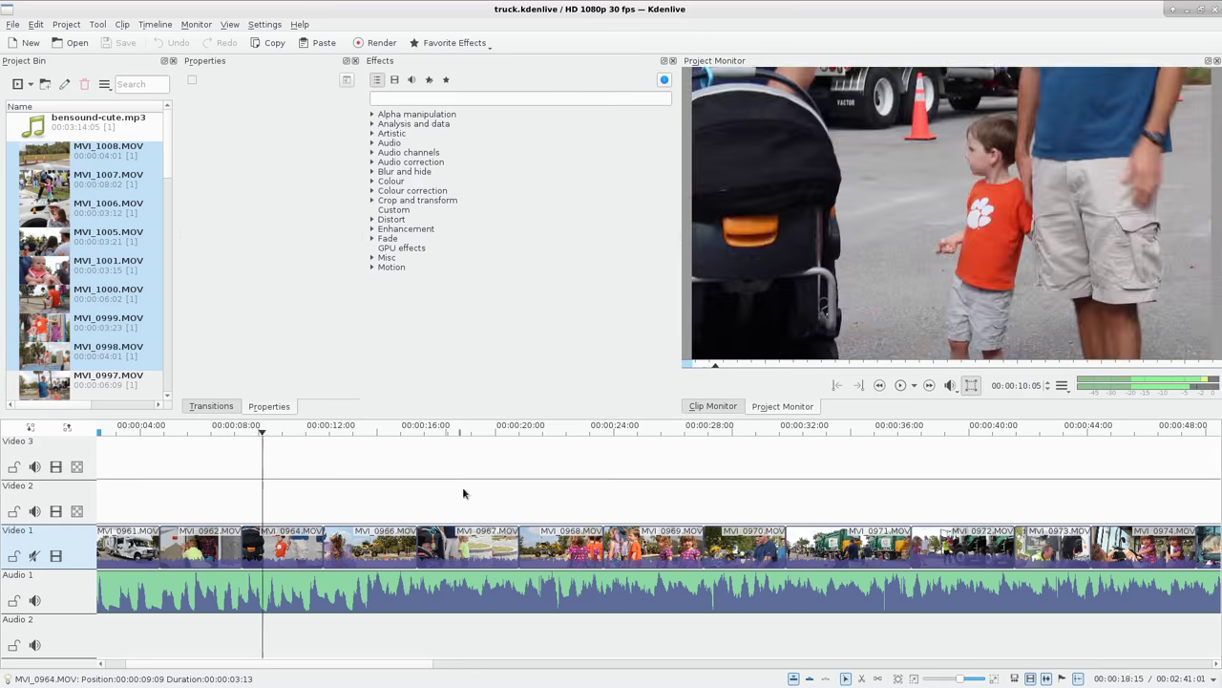
scroll(462, 486, down, 5)
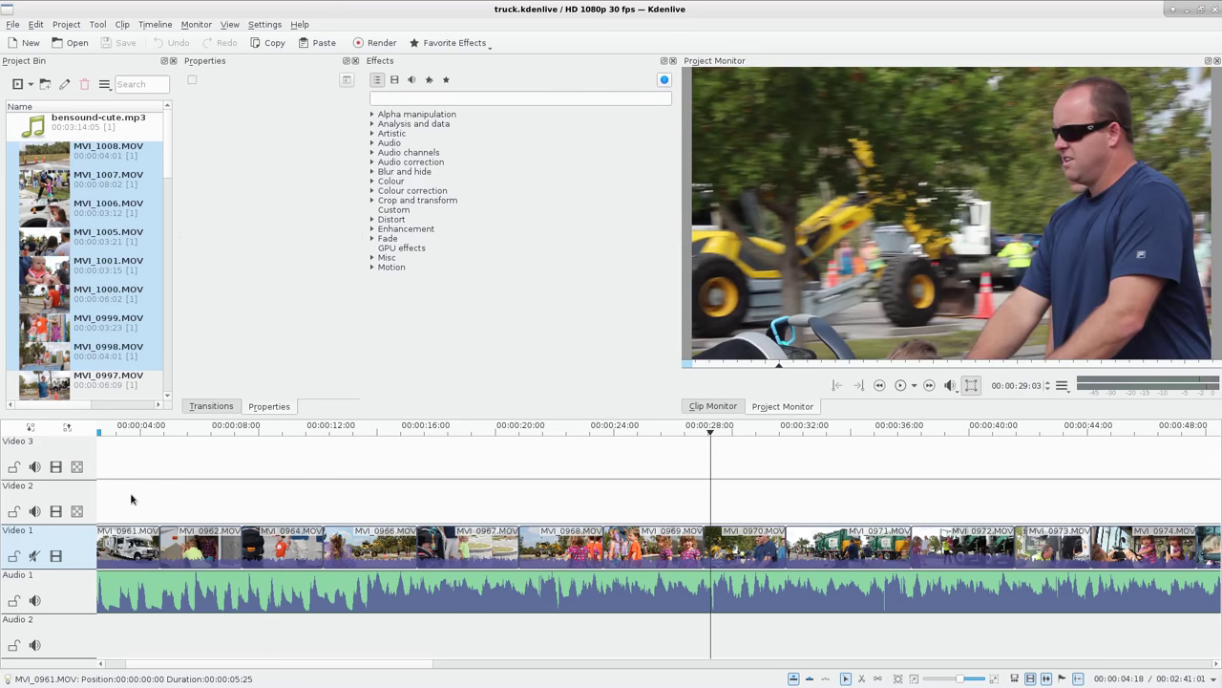
drag(131, 497, 444, 494)
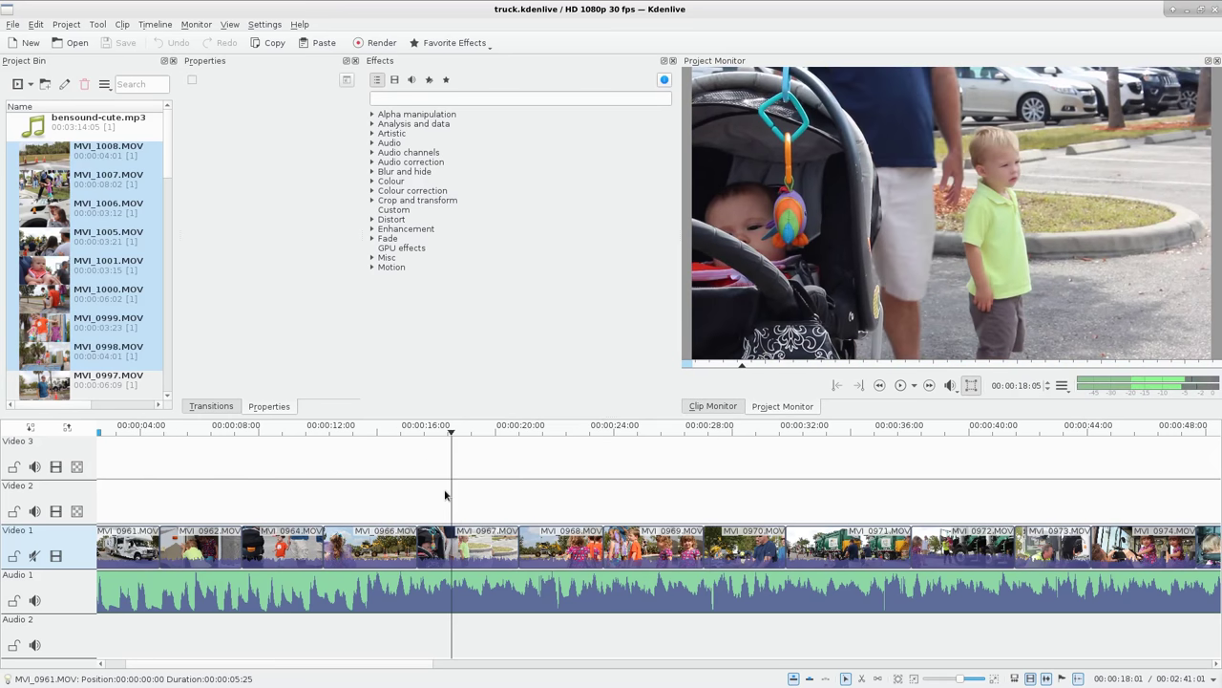
click(399, 489)
Step: Play the timeline from about 16 seconds, stop it, and scrub the playhead again
key(space)
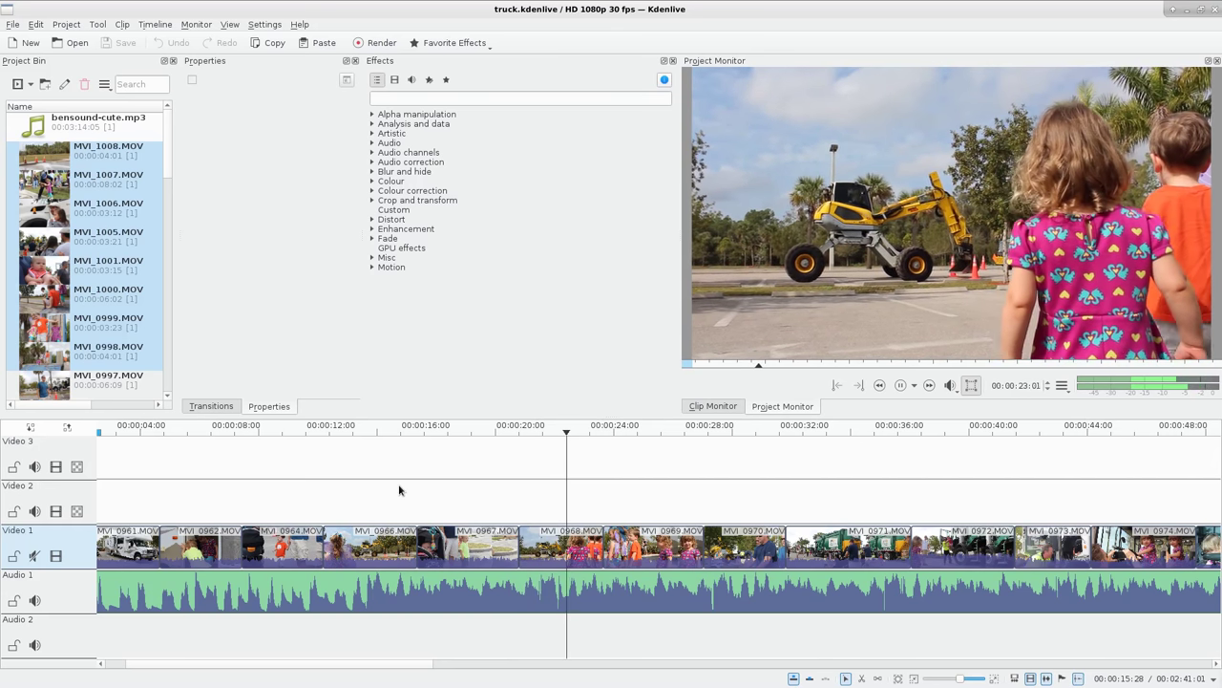
key(space)
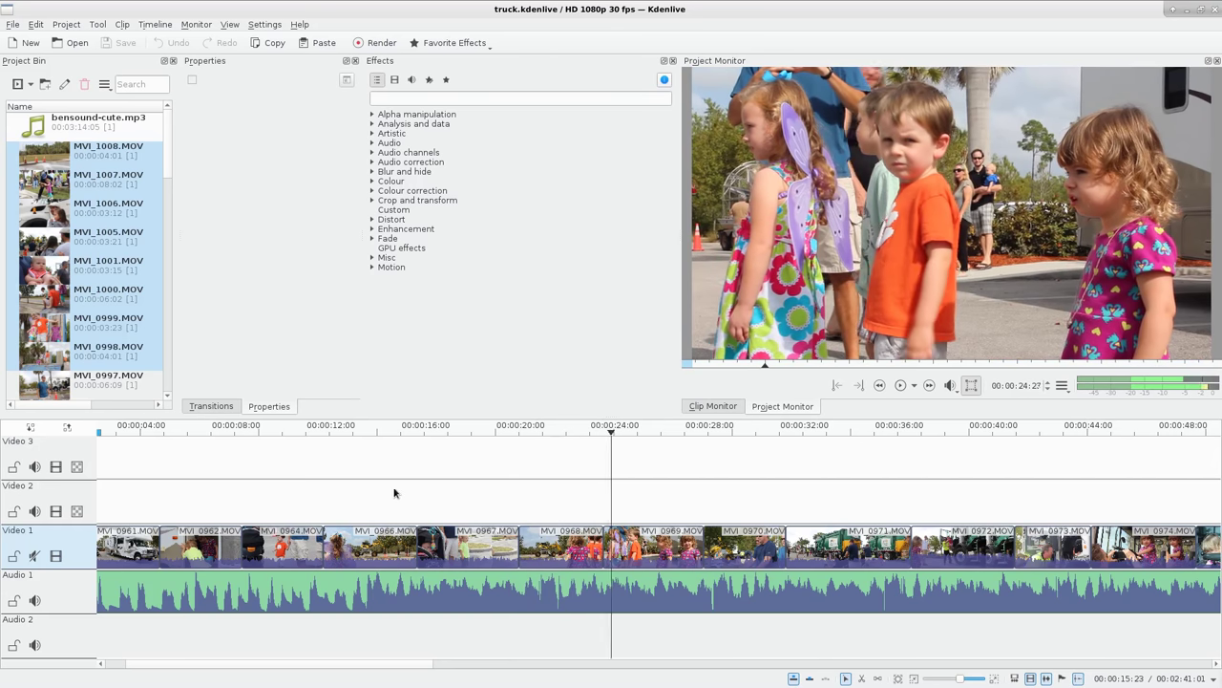
drag(126, 490, 180, 500)
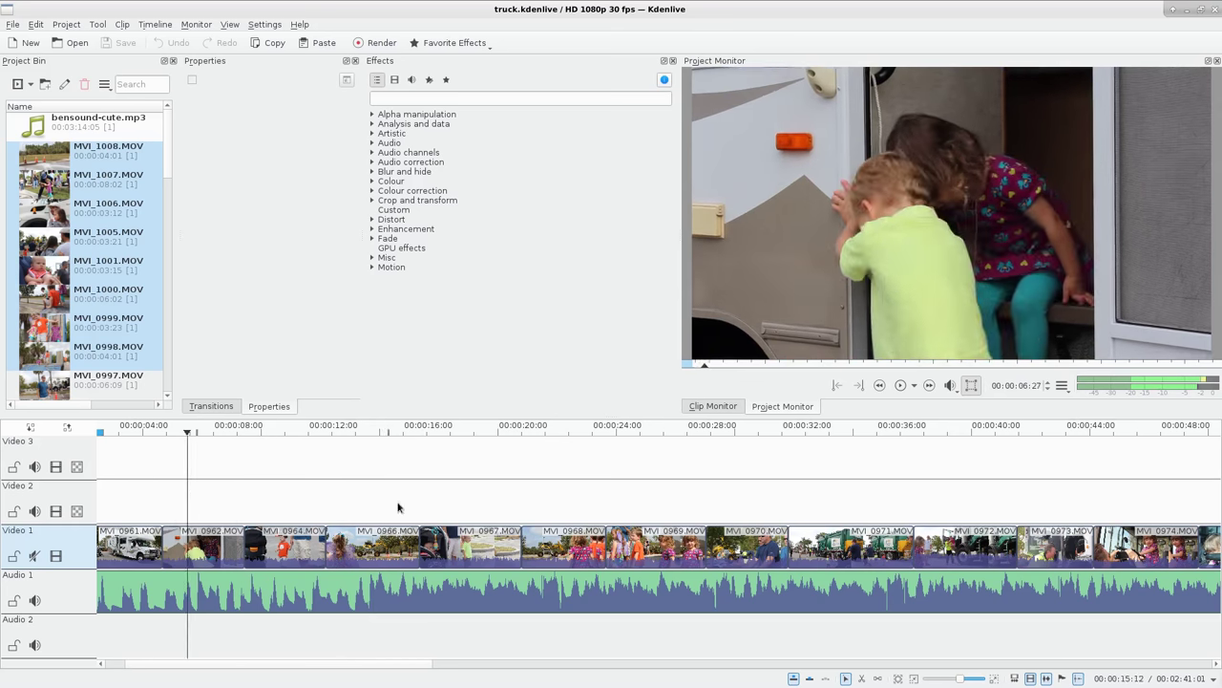
drag(1010, 503, 325, 488)
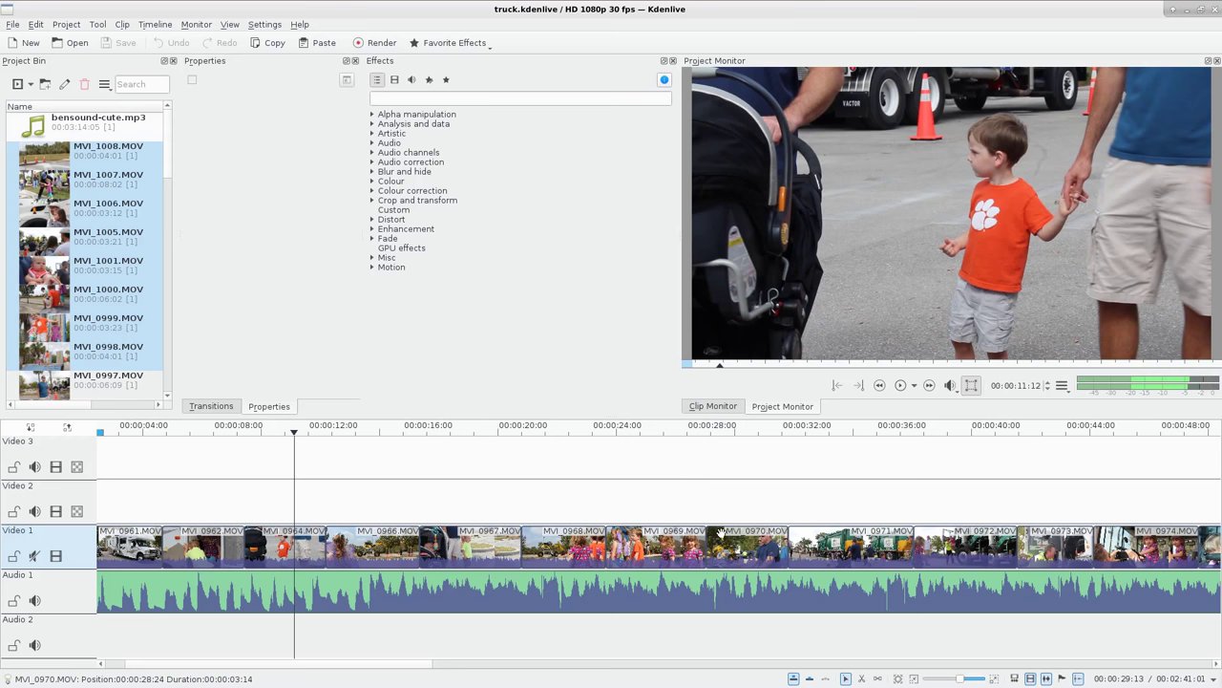
Step: Dismiss the bin clips' context menu and open Project Settings from the Project menu
right_click(94, 159)
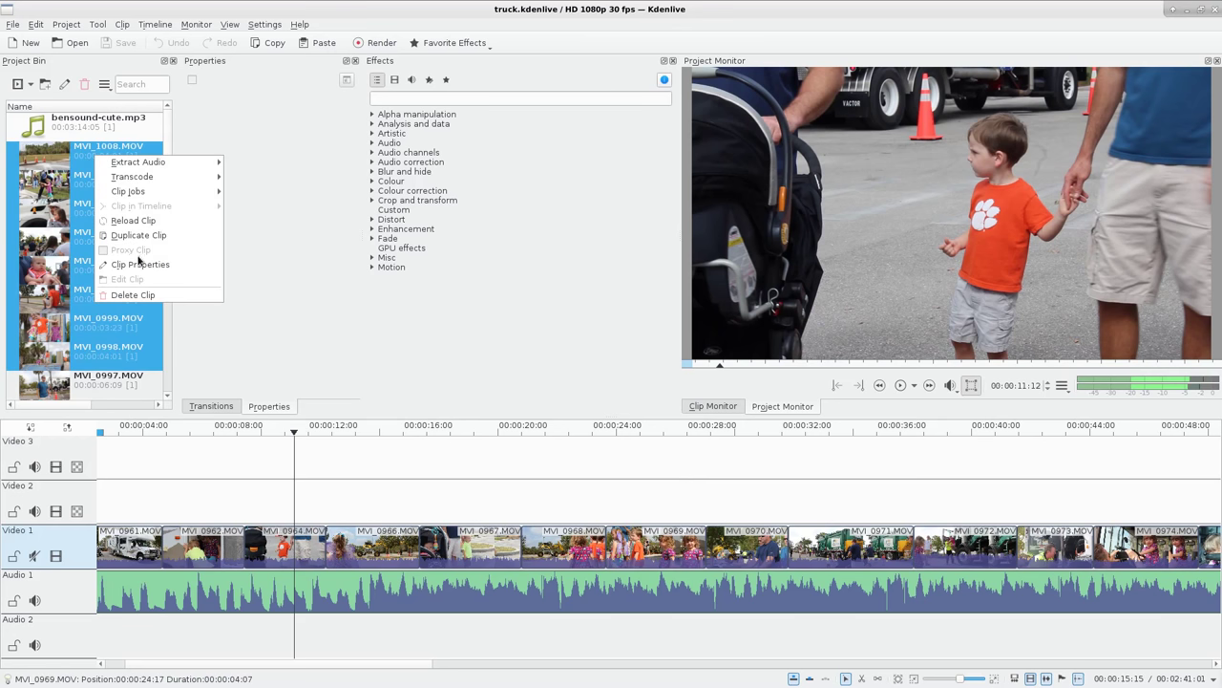
click(307, 257)
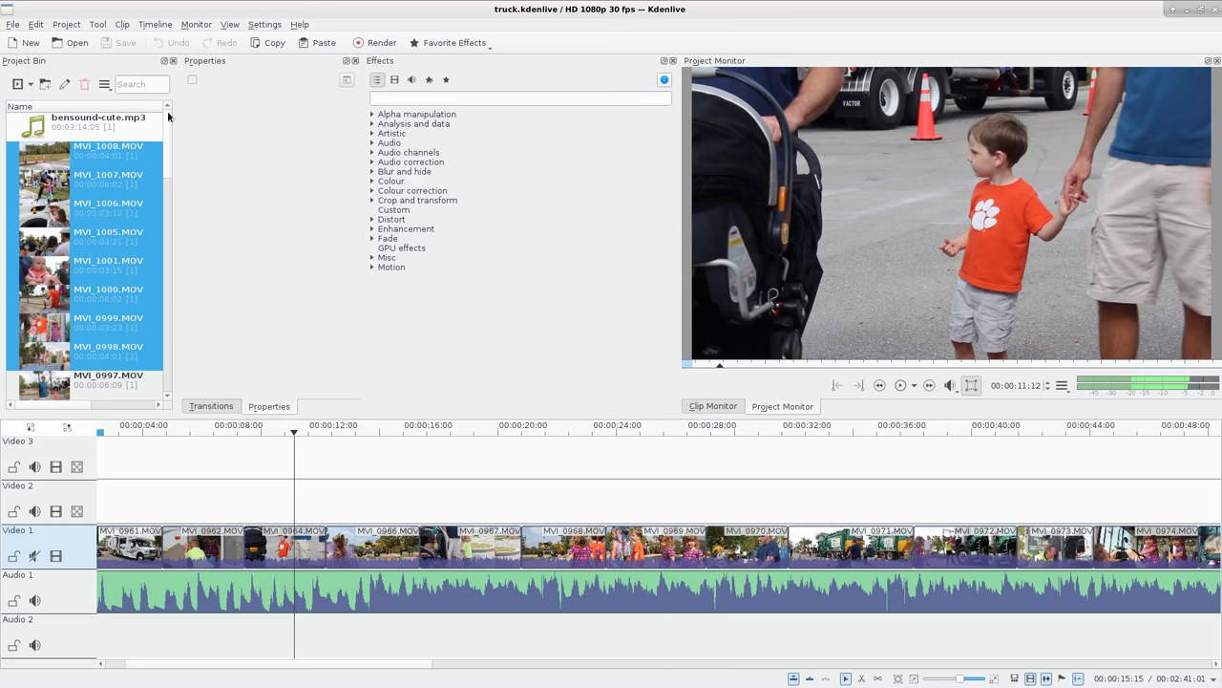
click(76, 27)
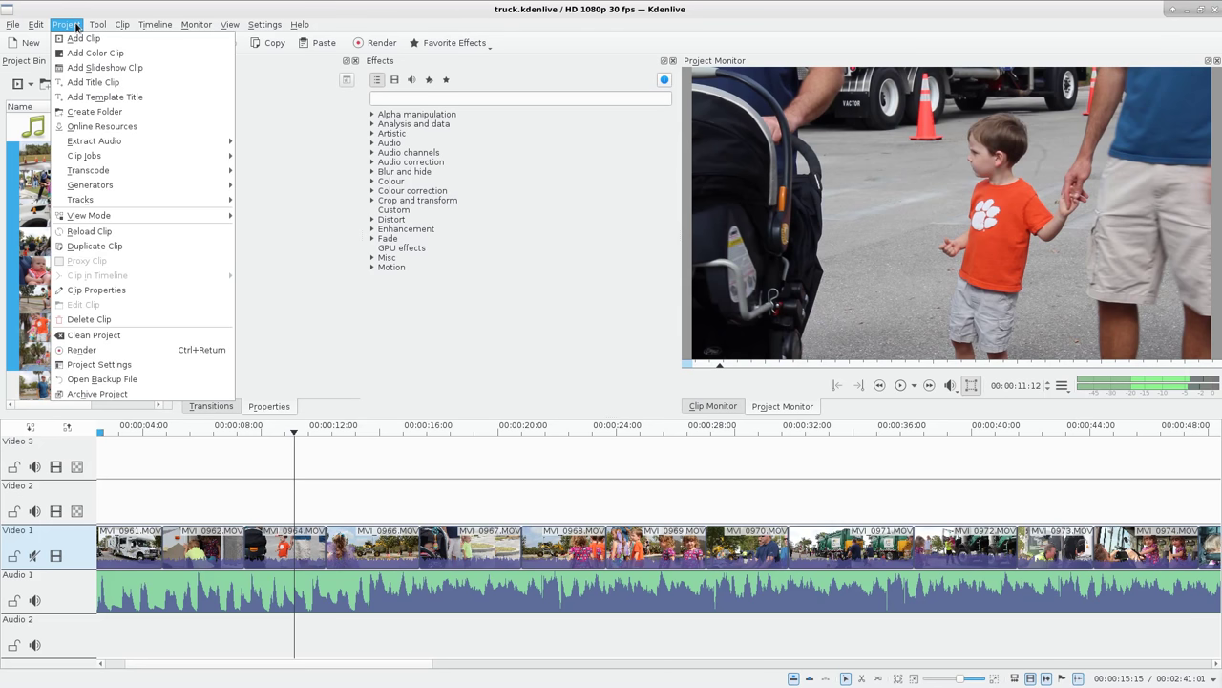
click(122, 371)
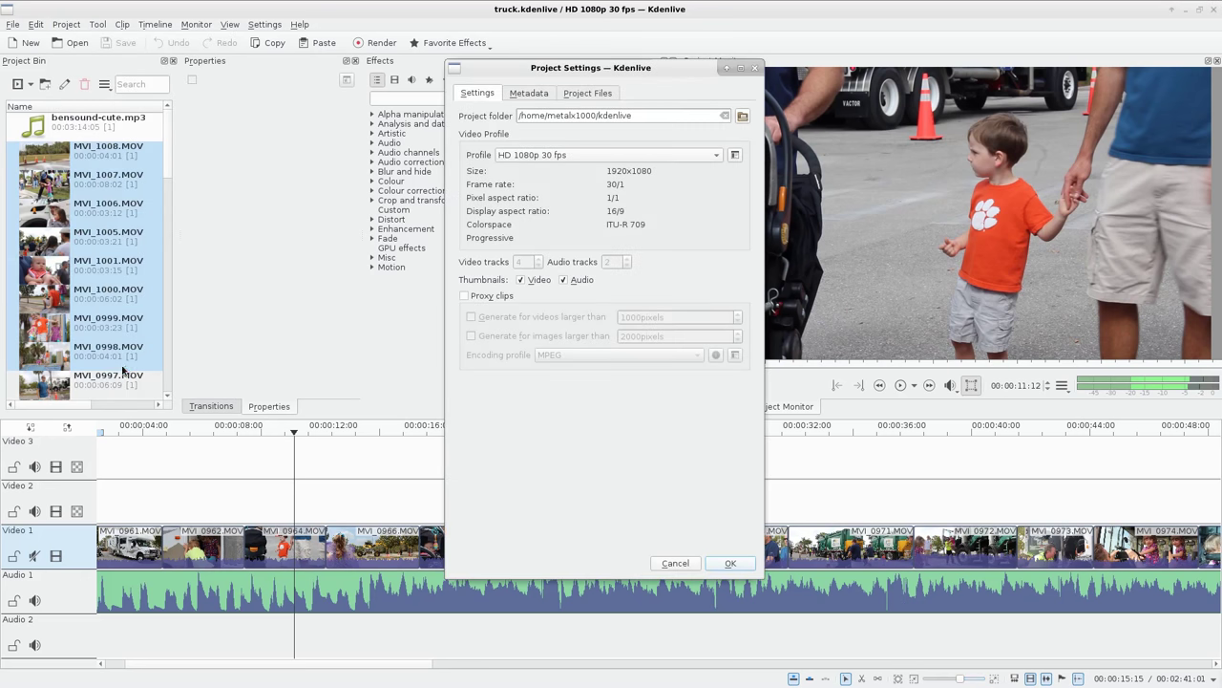
Step: Enable proxy clips for videos larger than 1000 pixels, keeping MPEG as the encoding profile
click(483, 300)
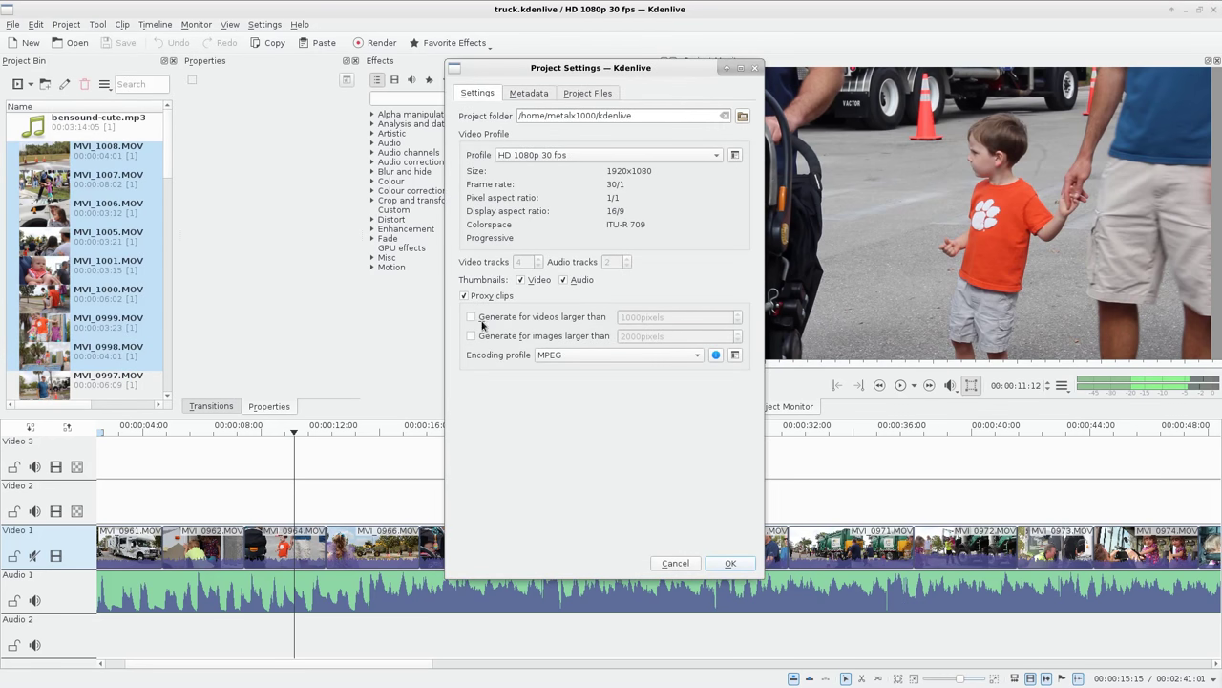
click(472, 317)
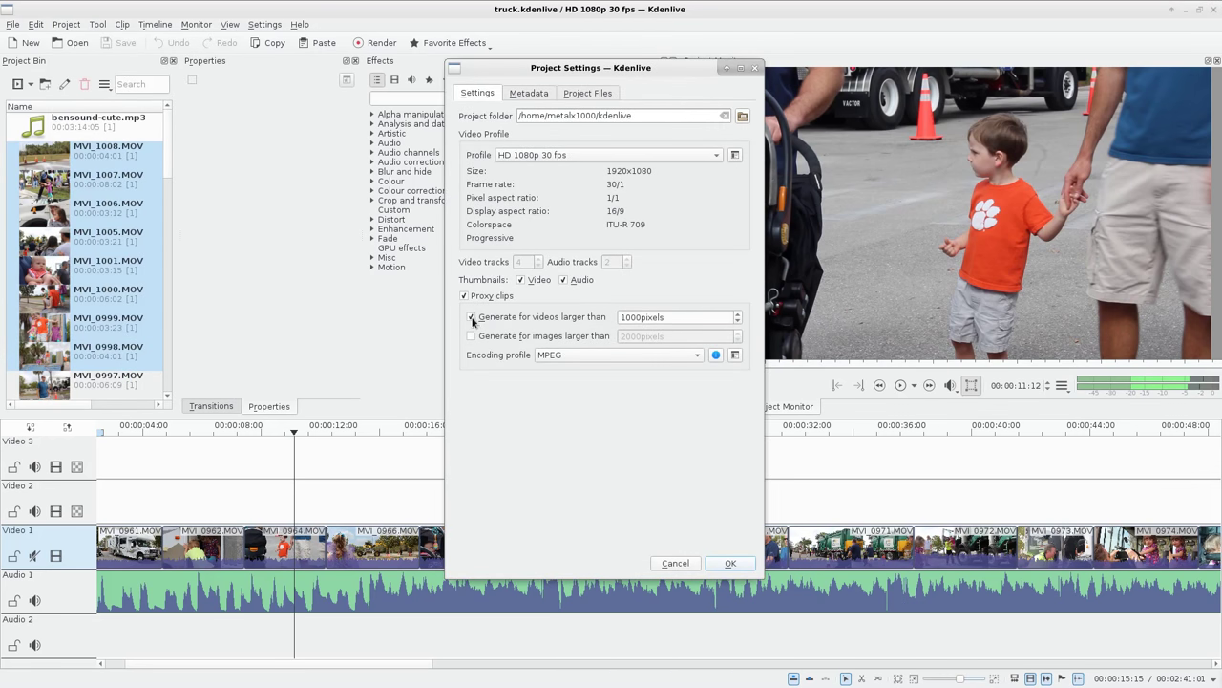
click(675, 357)
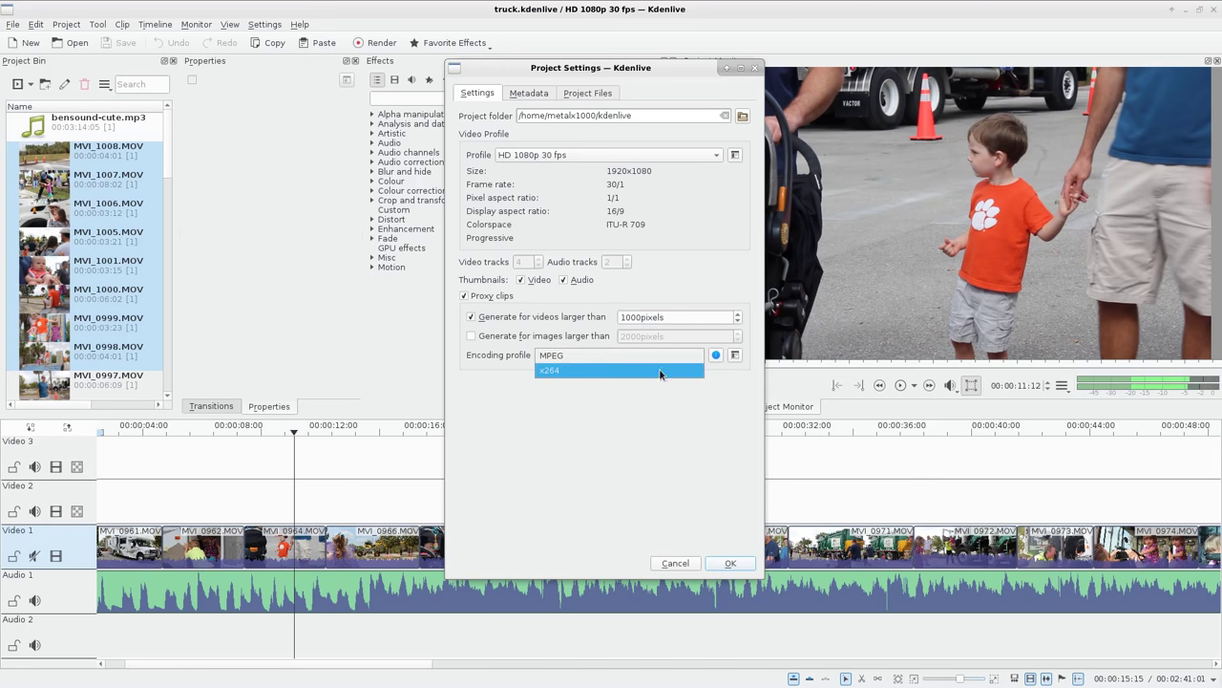
click(612, 357)
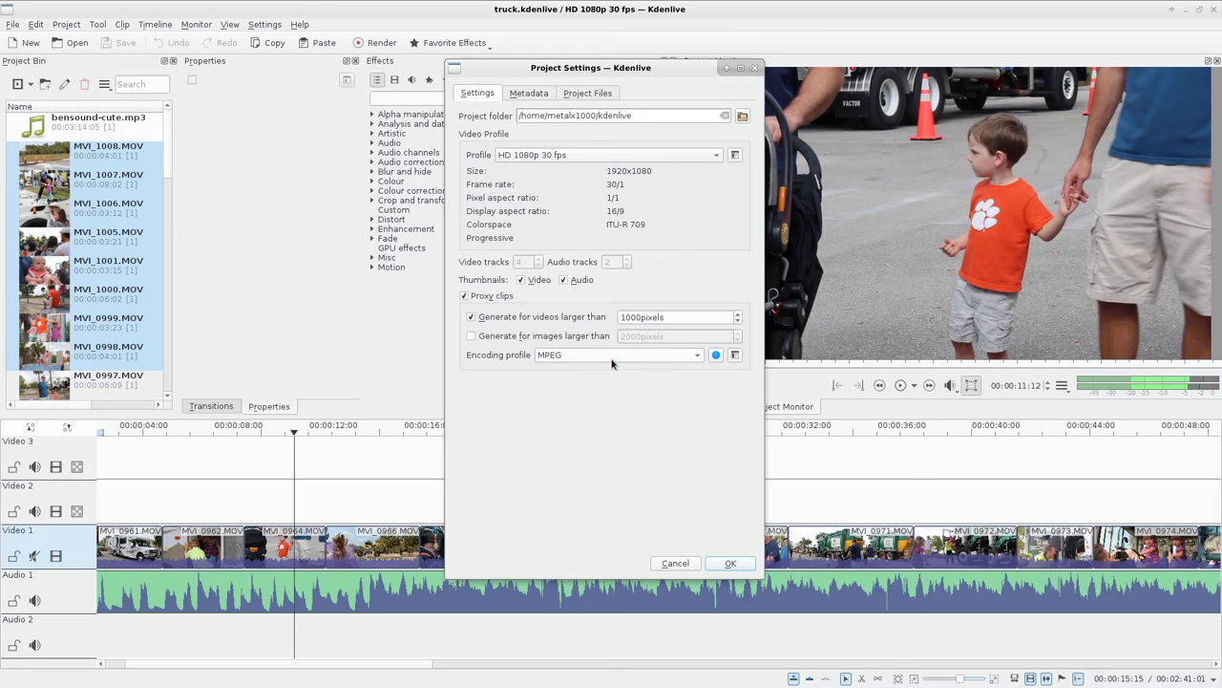
Step: Inspect the MPEG proxy encoding parameters, including the 640 width, then open the profile manager
click(716, 355)
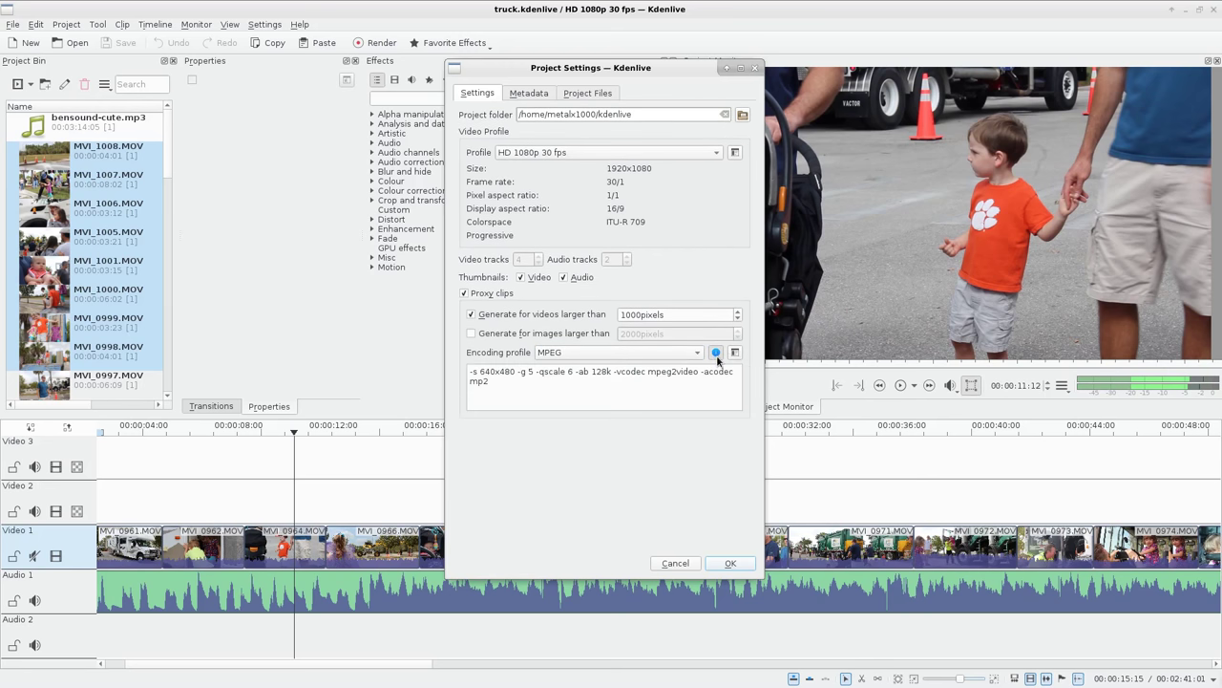
click(566, 379)
drag(479, 373, 574, 371)
drag(589, 373, 659, 374)
click(659, 374)
click(734, 352)
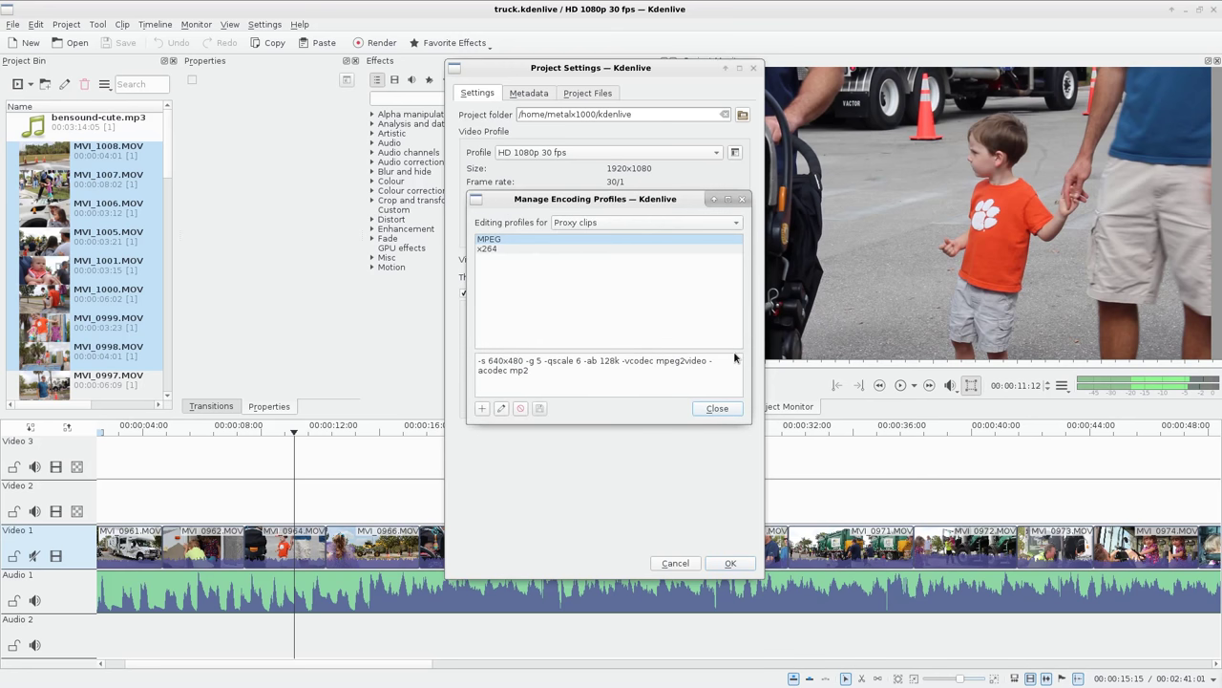
click(483, 409)
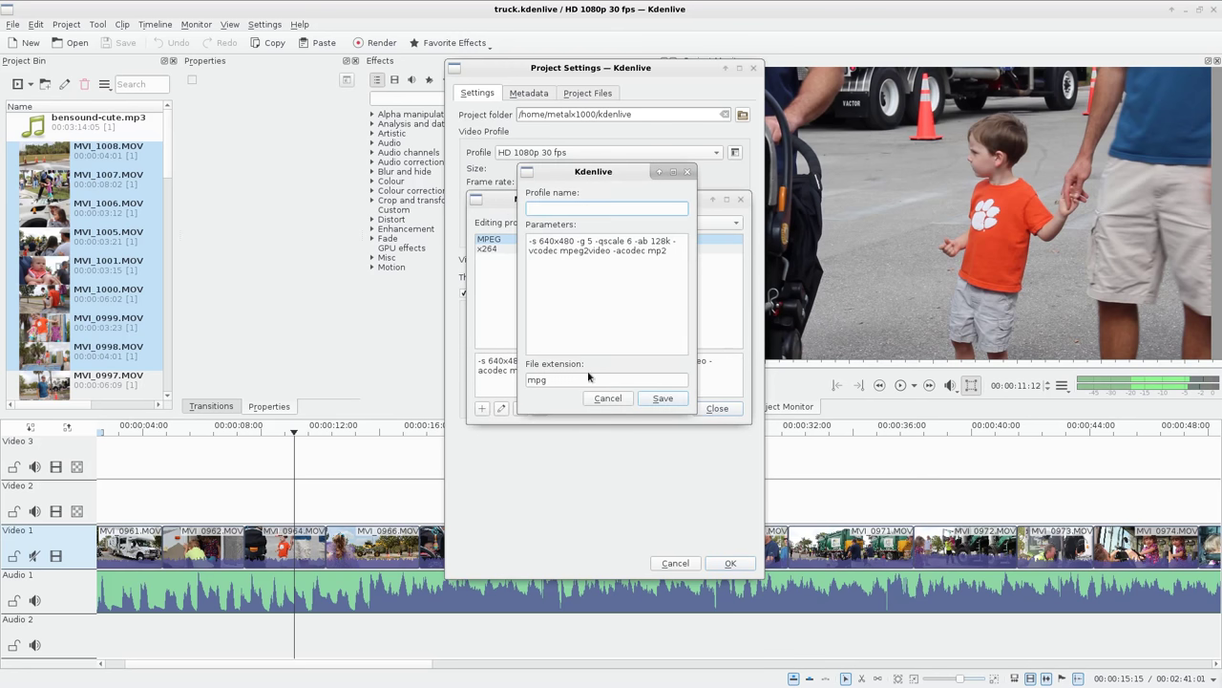
click(608, 398)
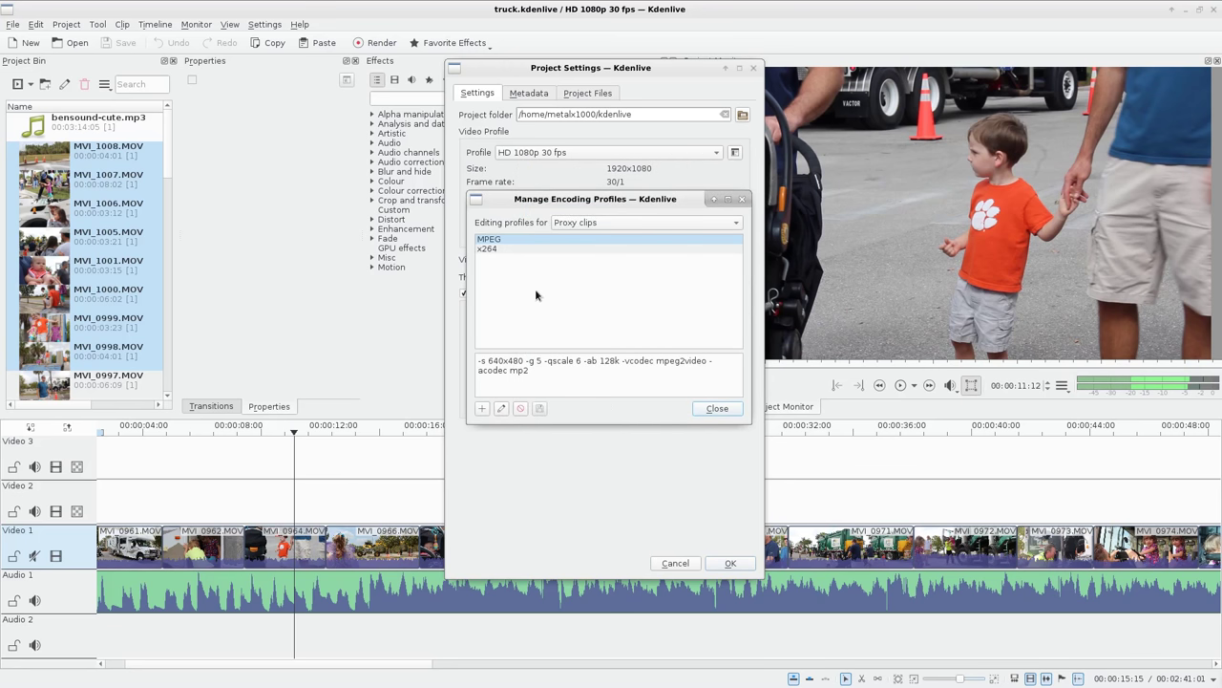
click(508, 242)
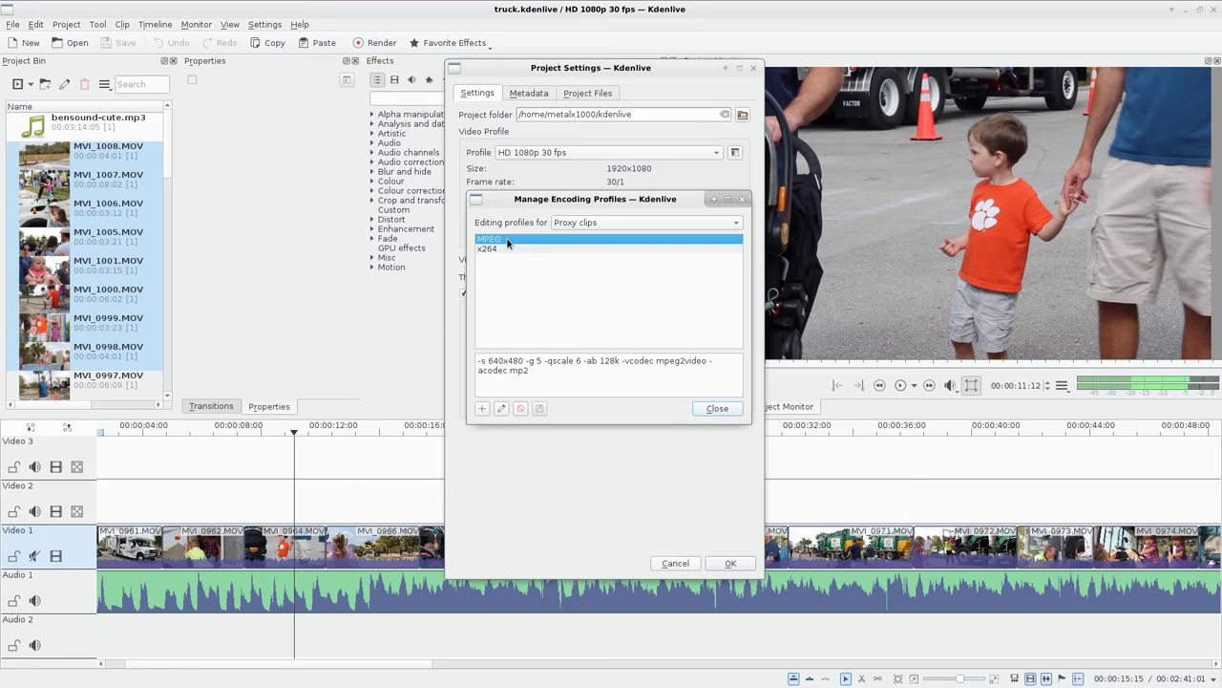
Step: Edit the MPEG proxy profile to use -s 640x360, save it, and apply the project settings
click(501, 409)
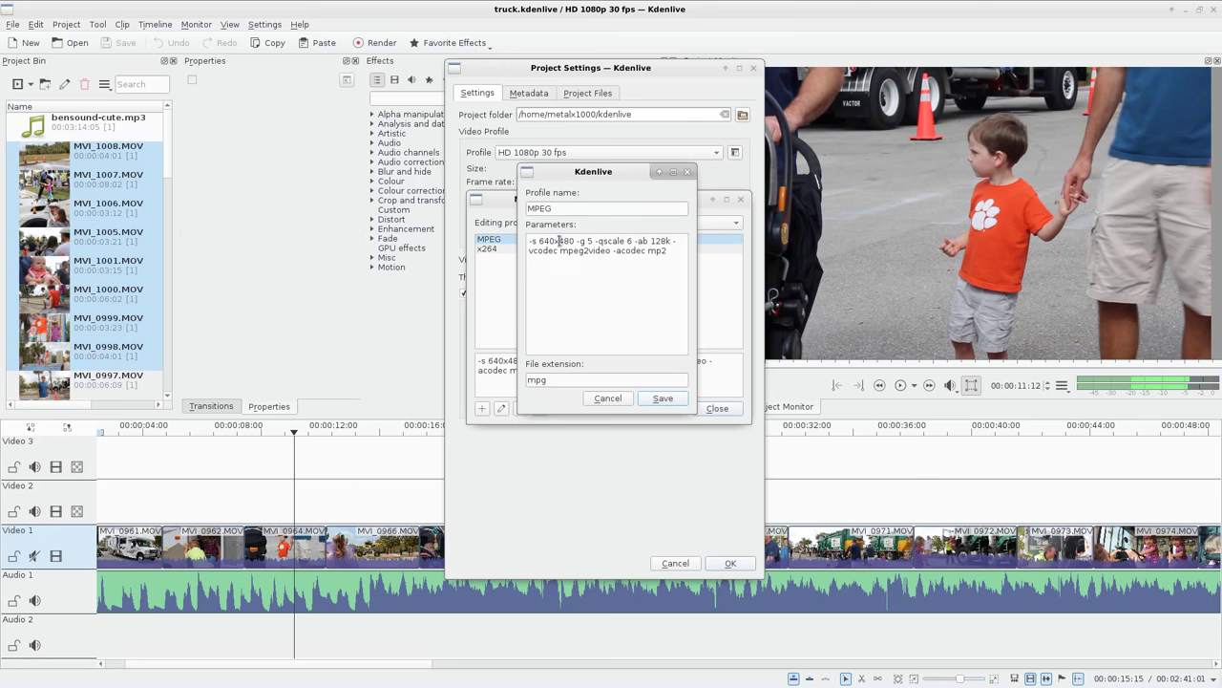
drag(559, 241, 569, 242)
text(360)
click(660, 398)
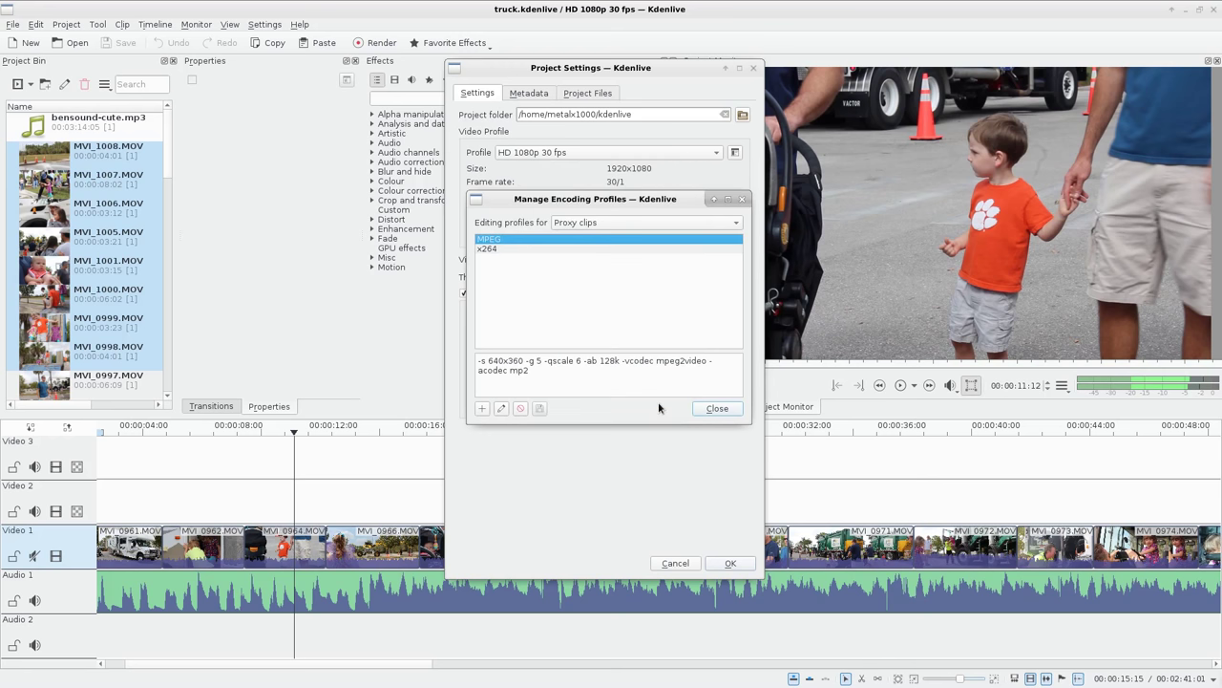
click(723, 407)
click(730, 563)
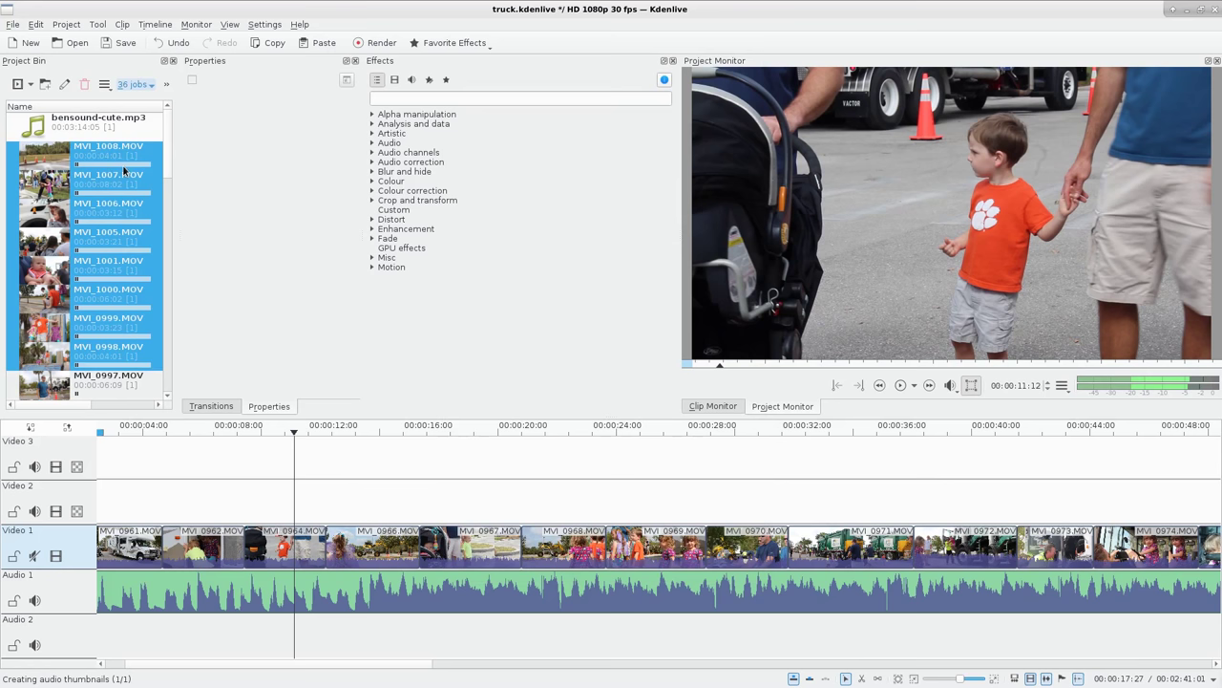
Step: Select bin clips MVI_1008 through MVI_0998 as proxies finish, then play and stop the timeline
scroll(134, 180, down, 4)
scroll(135, 181, down, 4)
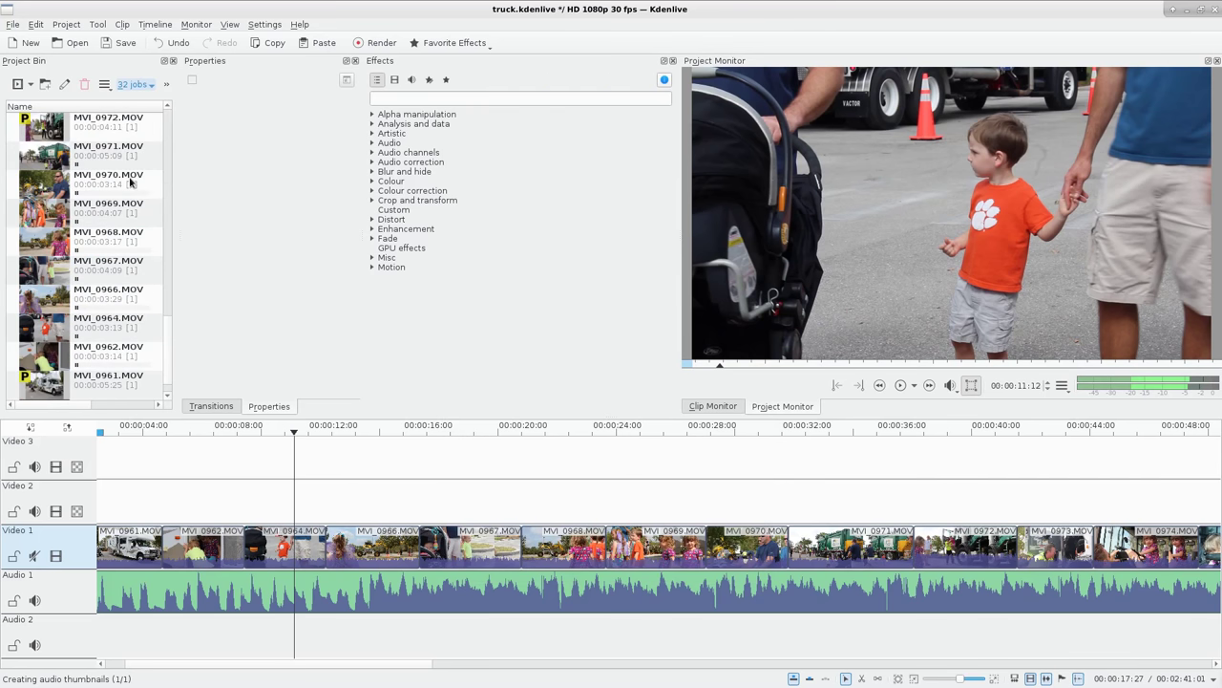
scroll(115, 227, down, 1)
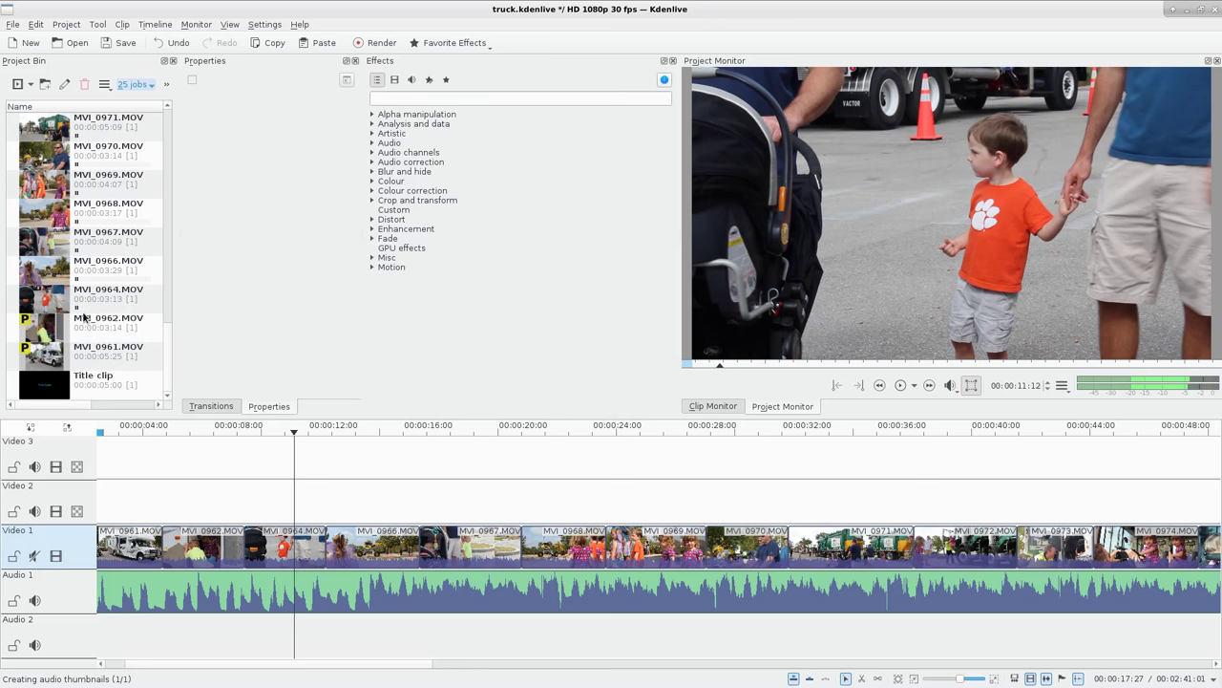
scroll(86, 318, up, 4)
scroll(87, 241, up, 4)
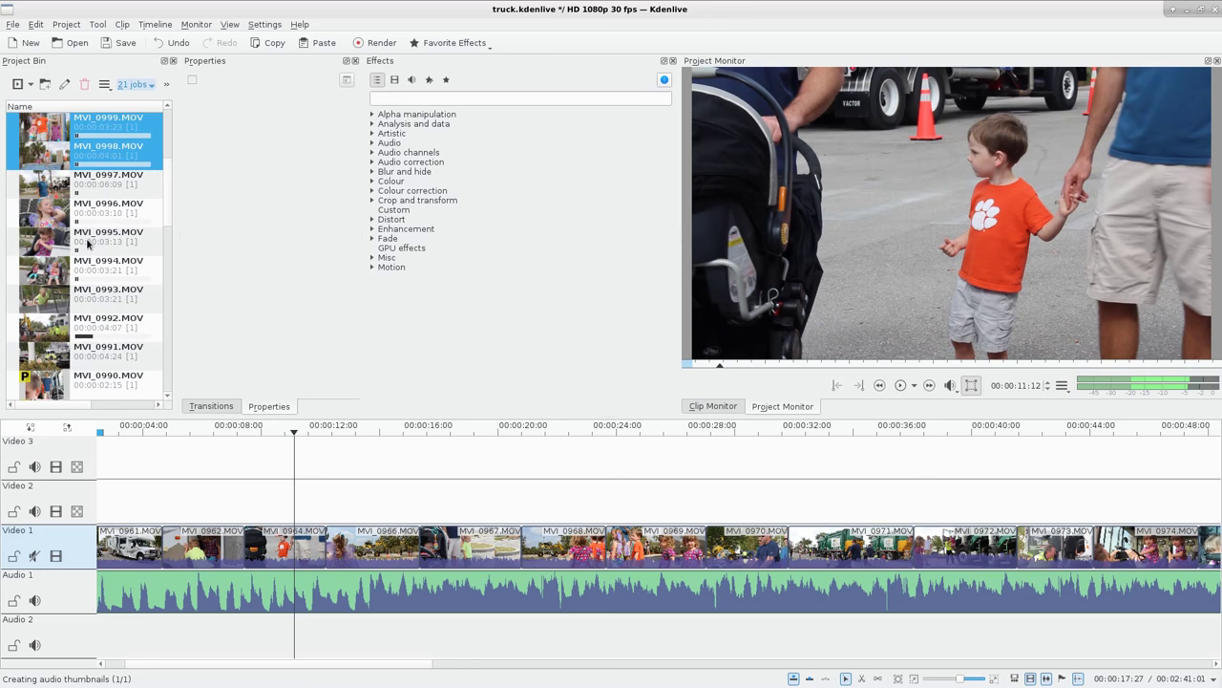
shift+click(84, 334)
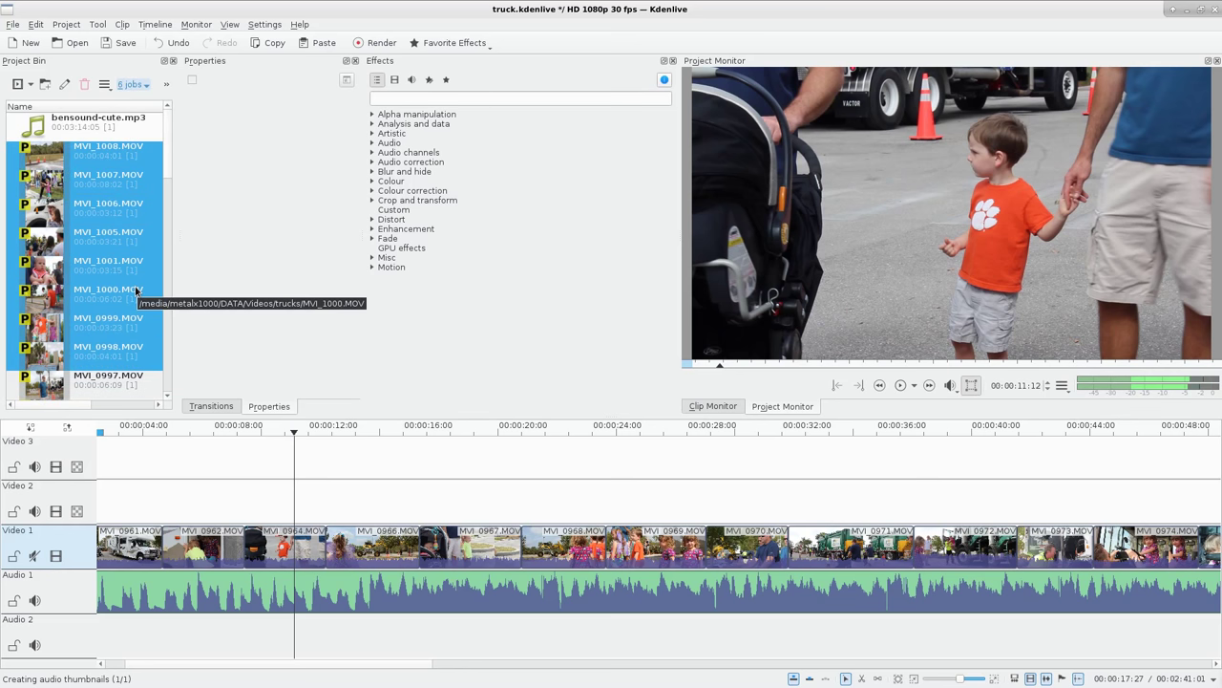
scroll(137, 290, down, 10)
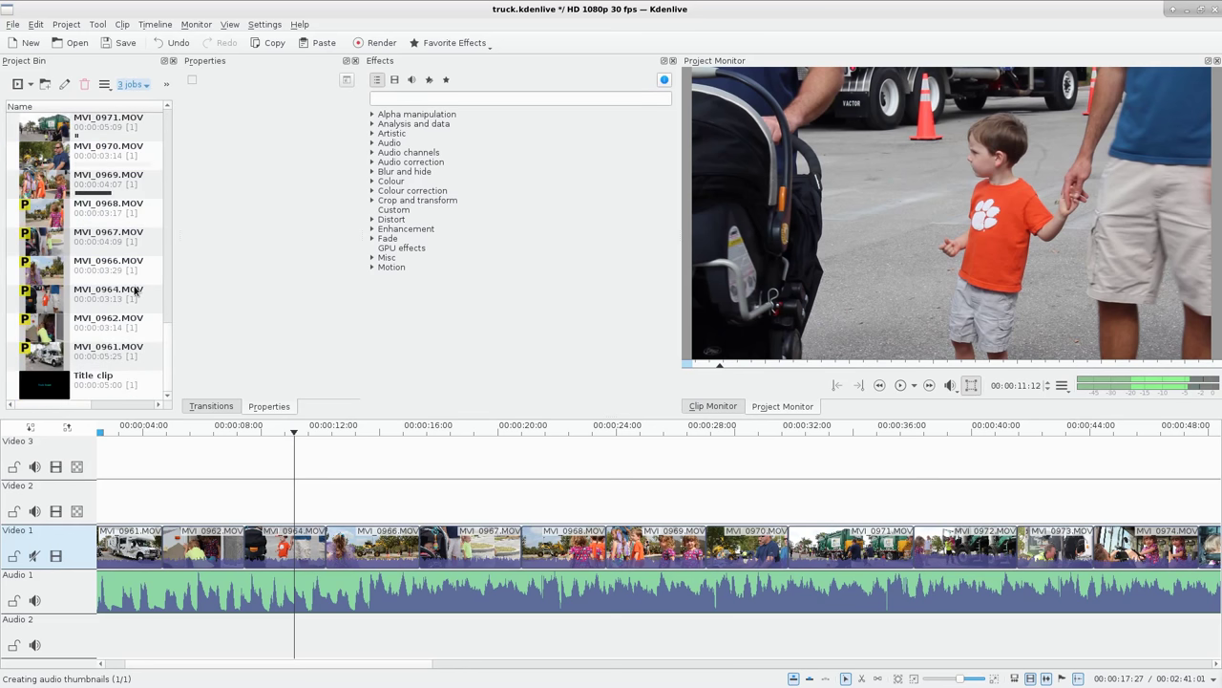
scroll(136, 290, up, 2)
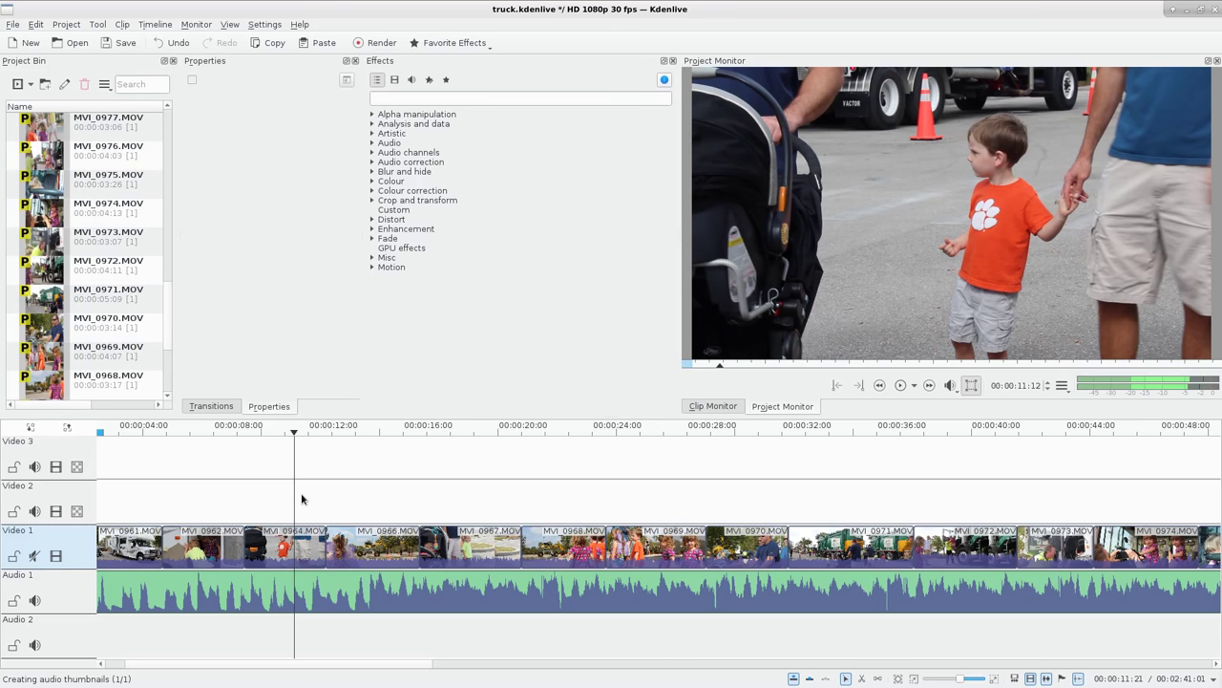
key(space)
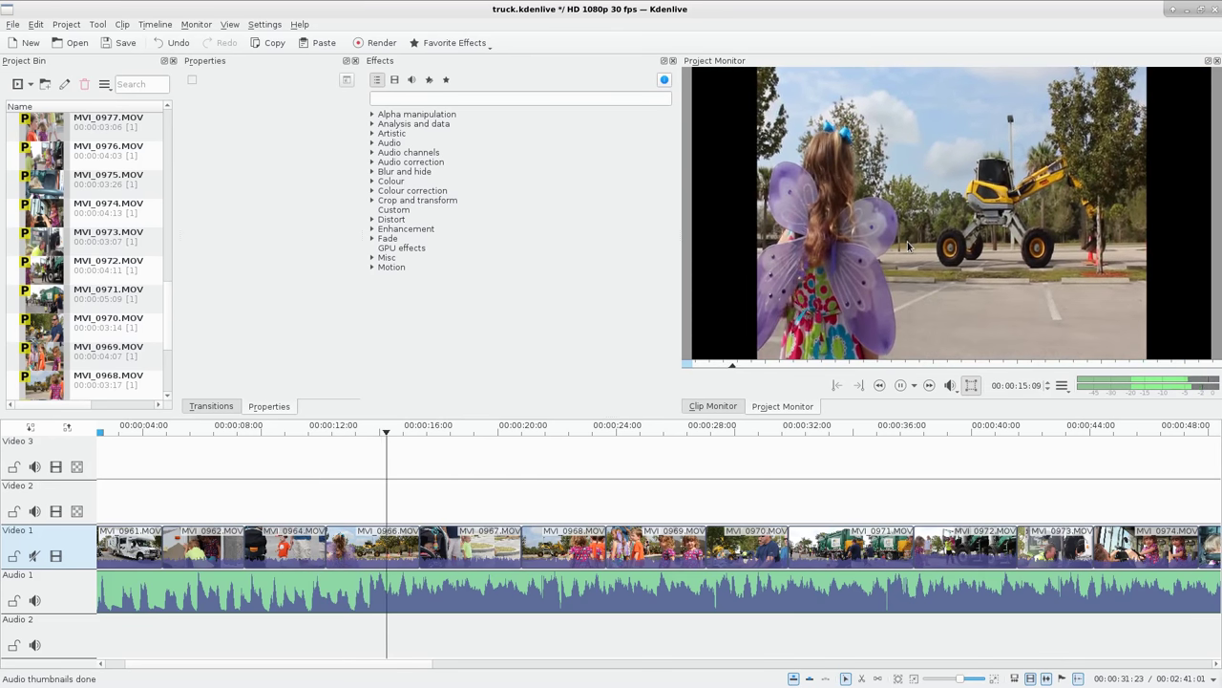
key(space)
Step: Set the project's proxy encoding profile to MPEG and confirm recreating all proxy clips
click(66, 24)
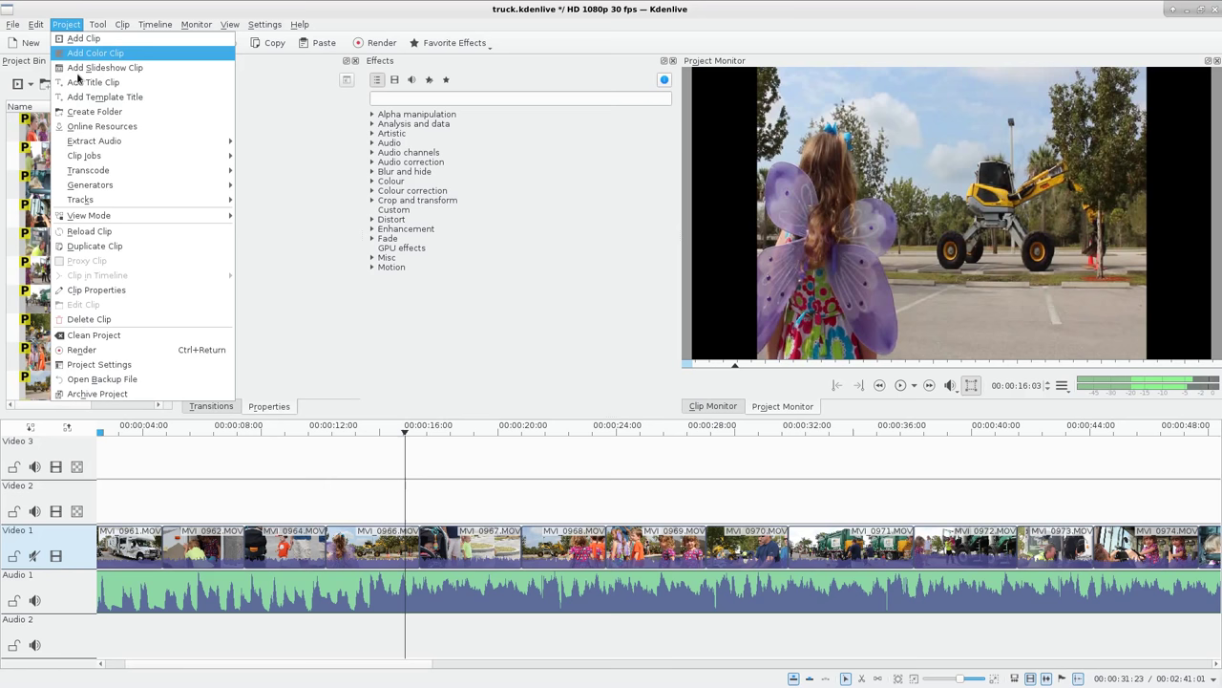
click(96, 364)
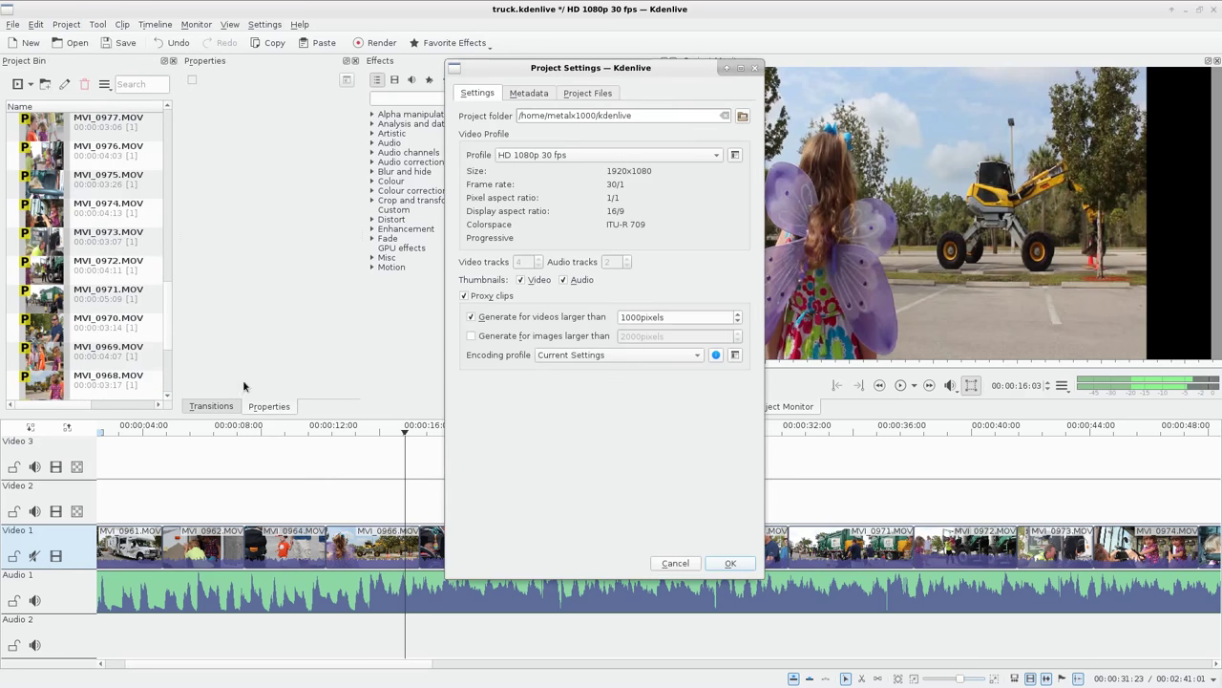
click(612, 356)
click(568, 330)
click(731, 563)
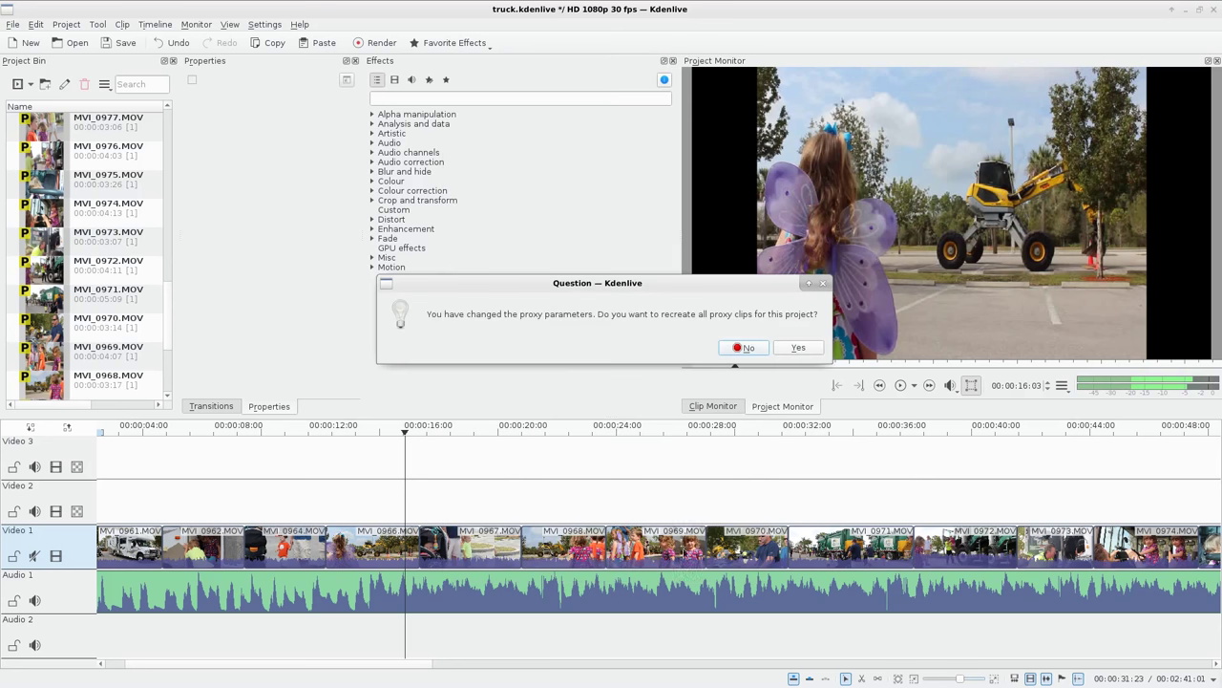
click(781, 349)
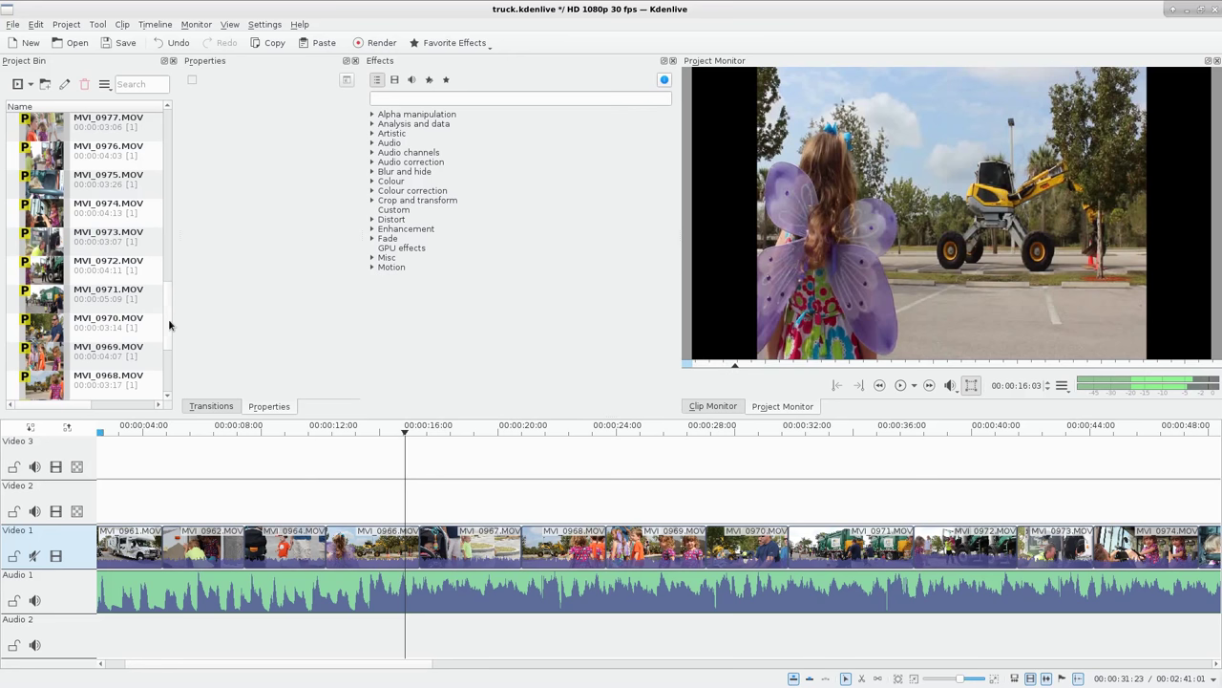
Step: Preview clips MVI_0961, MVI_0962 and MVI_0964 in the bin, then switch to PCManFM
drag(168, 325, 169, 371)
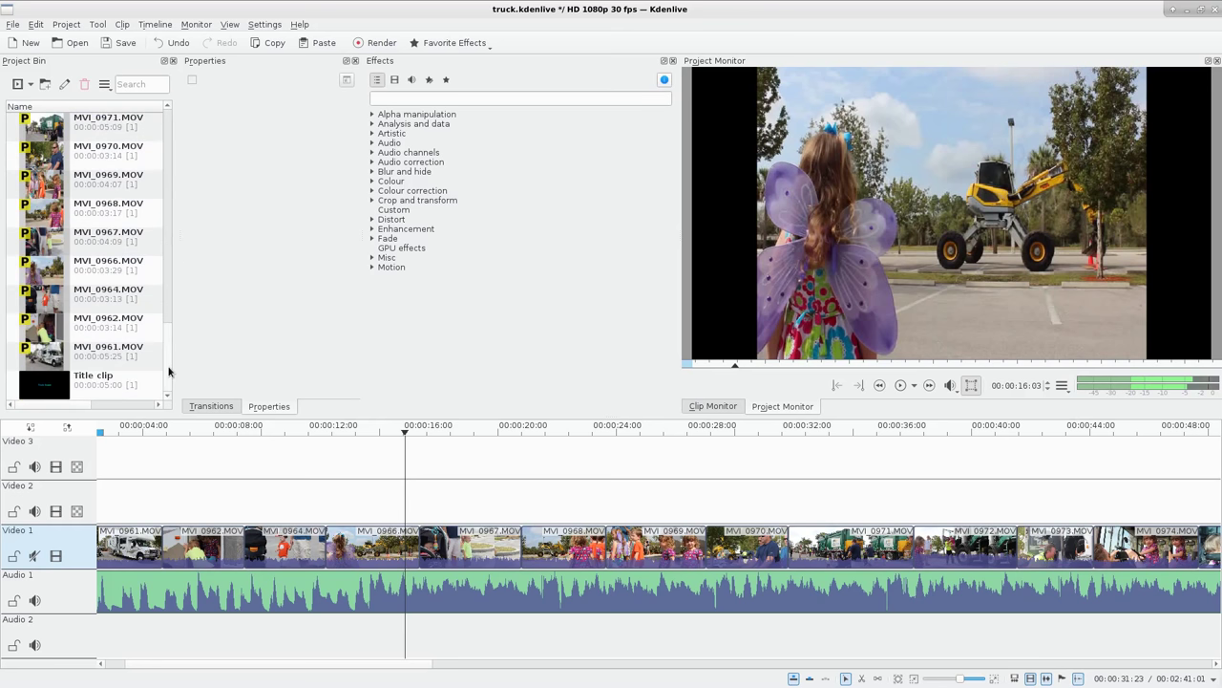
click(136, 351)
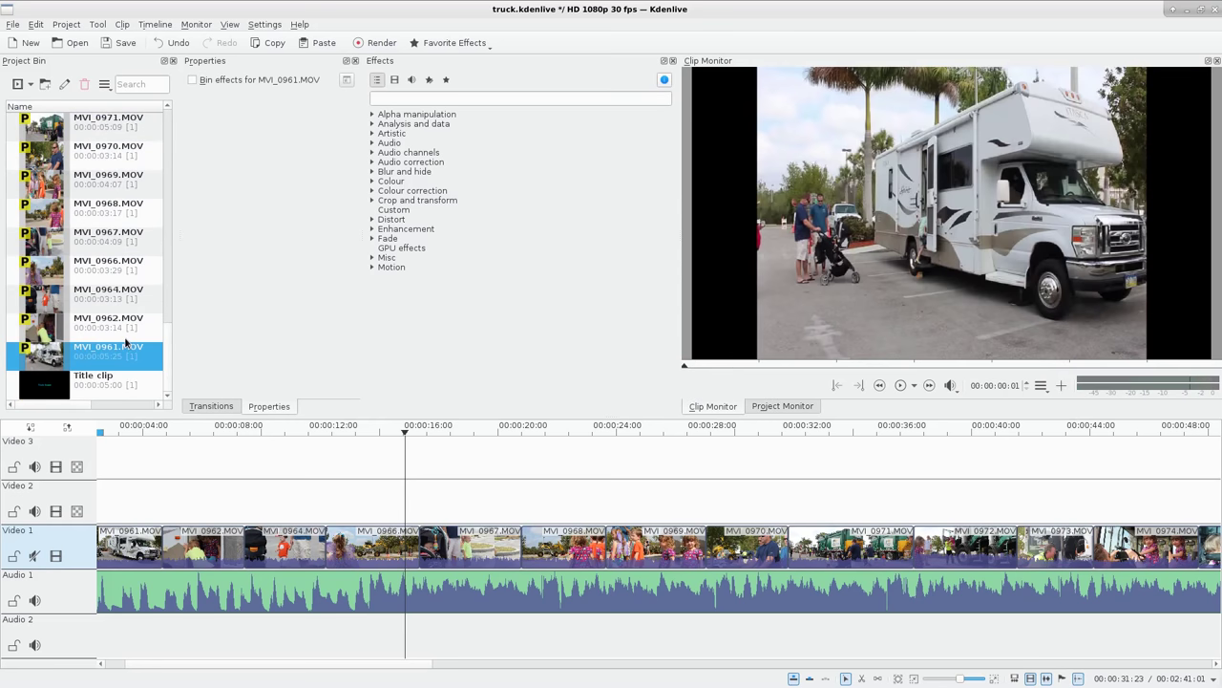
click(125, 330)
click(117, 305)
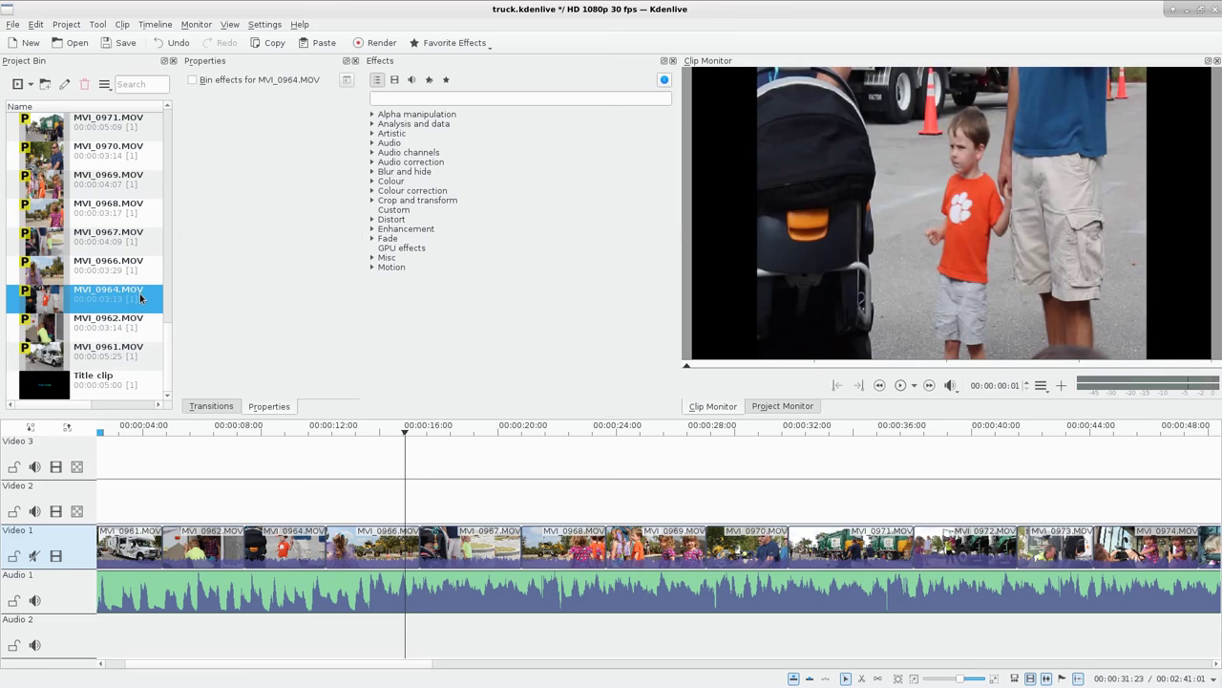
key(alt+Tab)
key(alt+Tab)
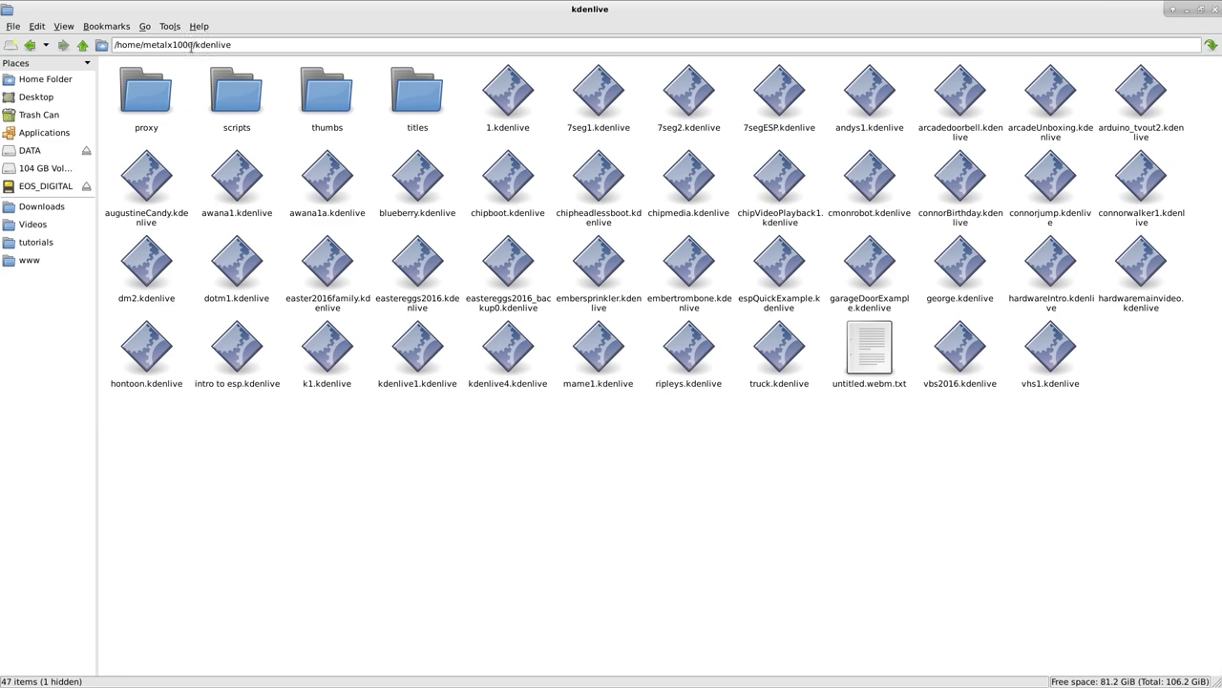
Step: Trash all 39 files in the kdenlive/proxy folder, then return to Kdenlive
drag(195, 44, 236, 44)
double_click(145, 91)
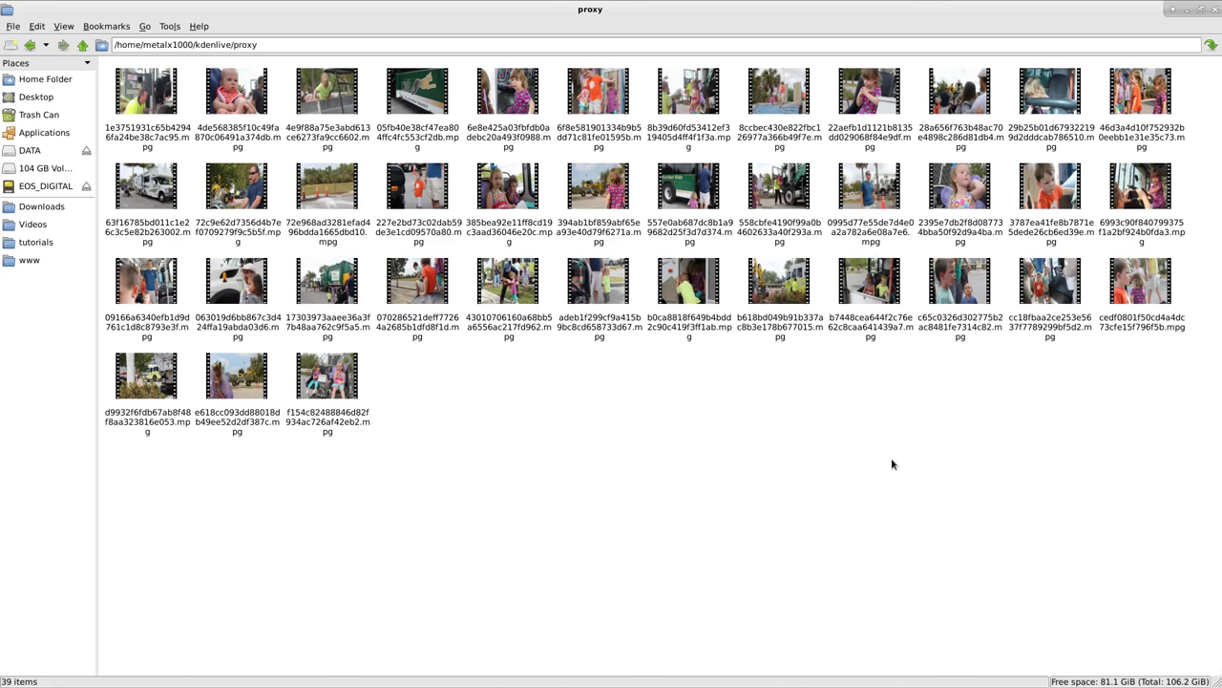
key(ctrl+a)
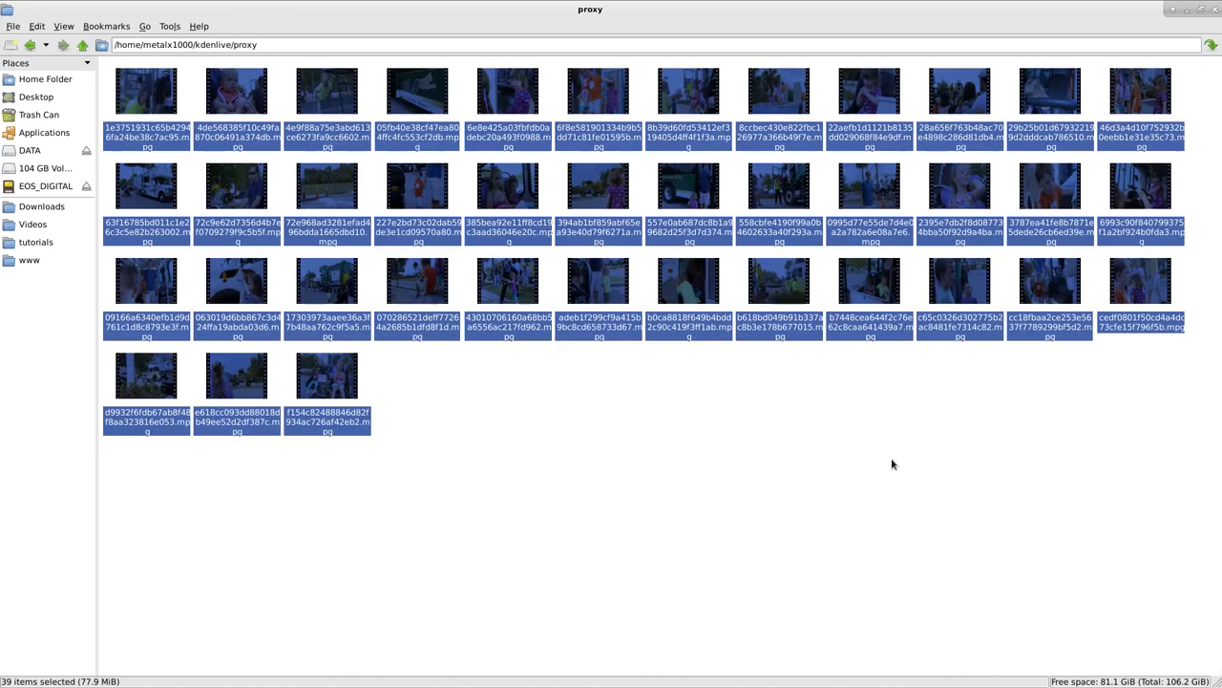
key(Delete)
key(Return)
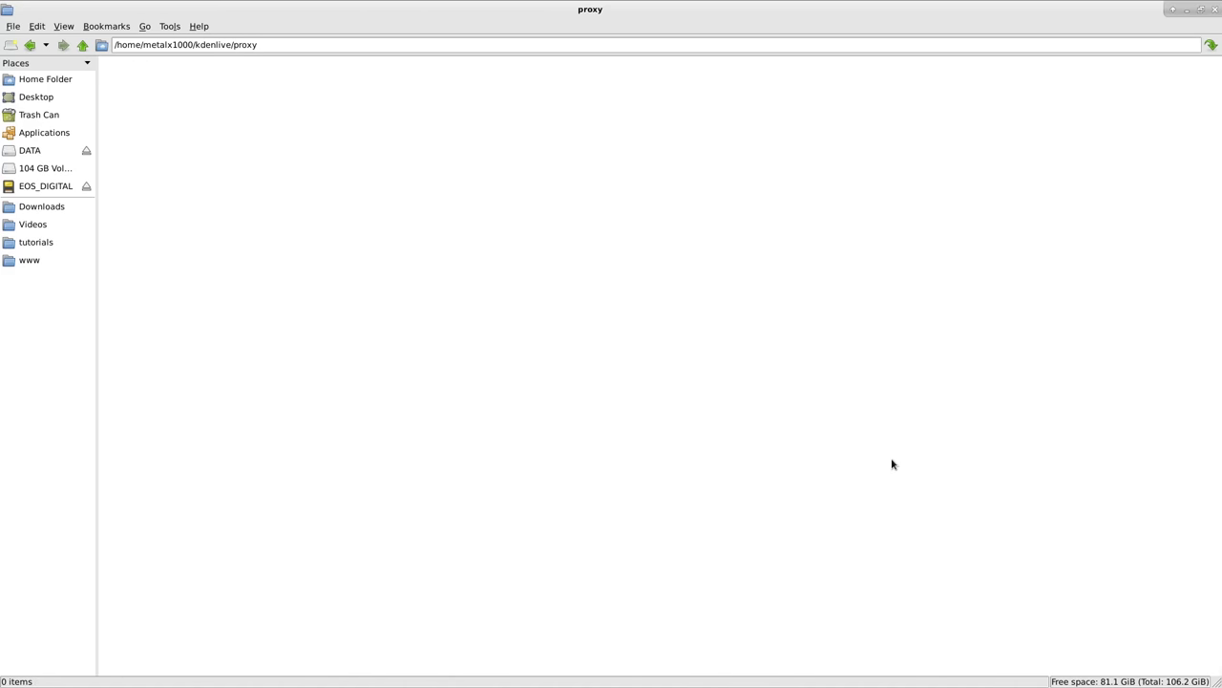
key(alt+Tab)
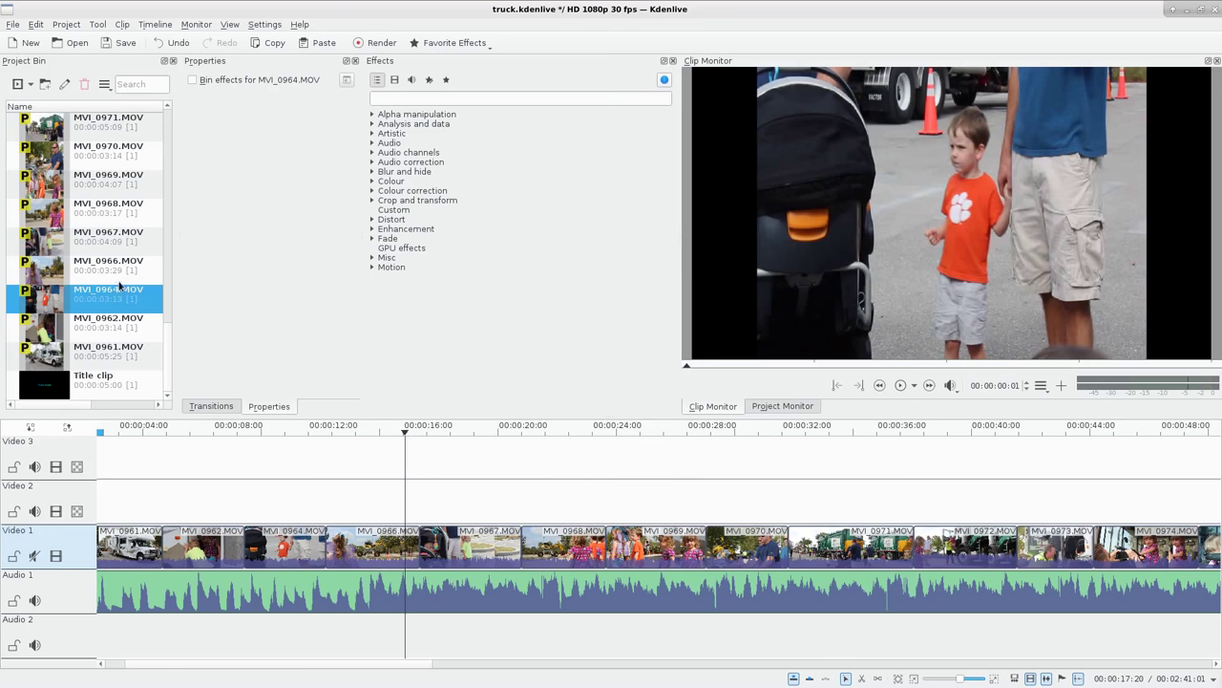
Step: Preview clips MVI_0961 and MVI_0962, then switch proxy clips off in Project Settings
click(145, 349)
click(134, 331)
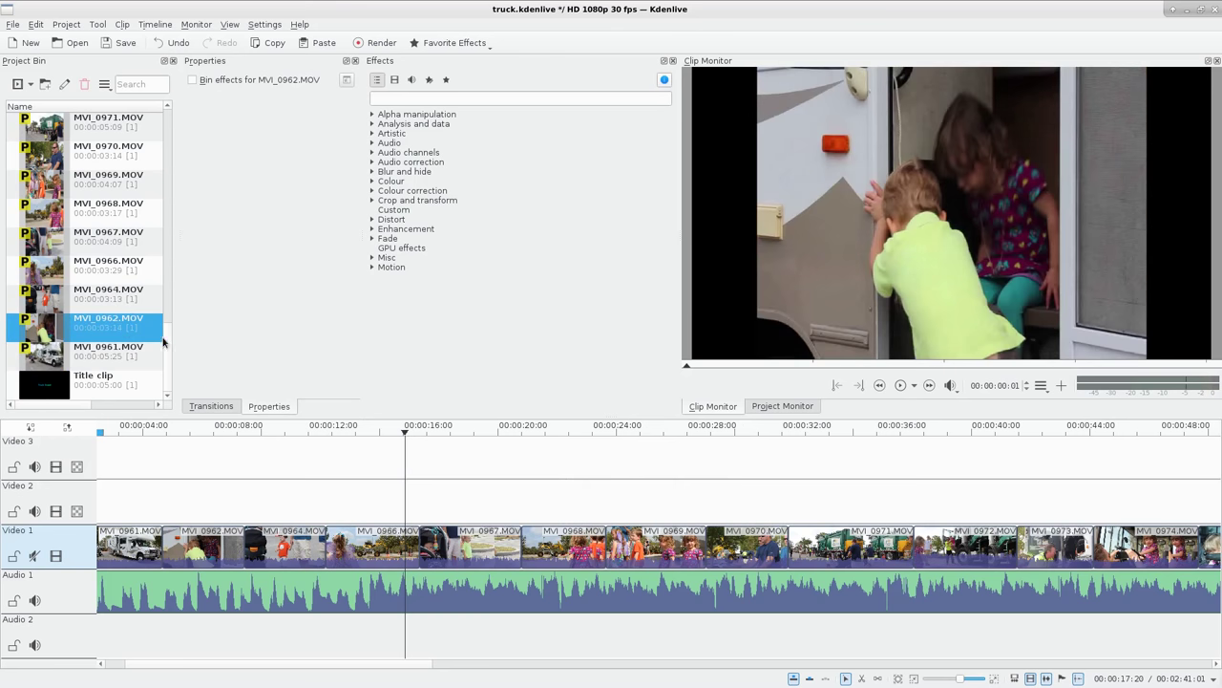
click(69, 25)
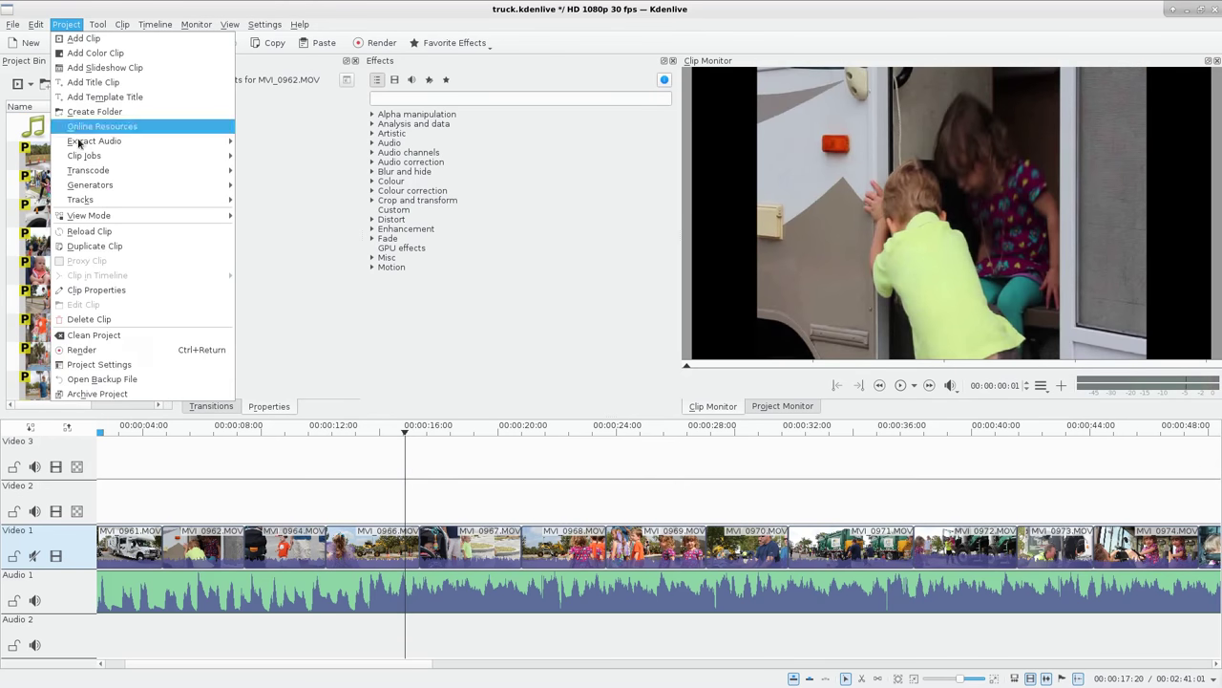
click(100, 364)
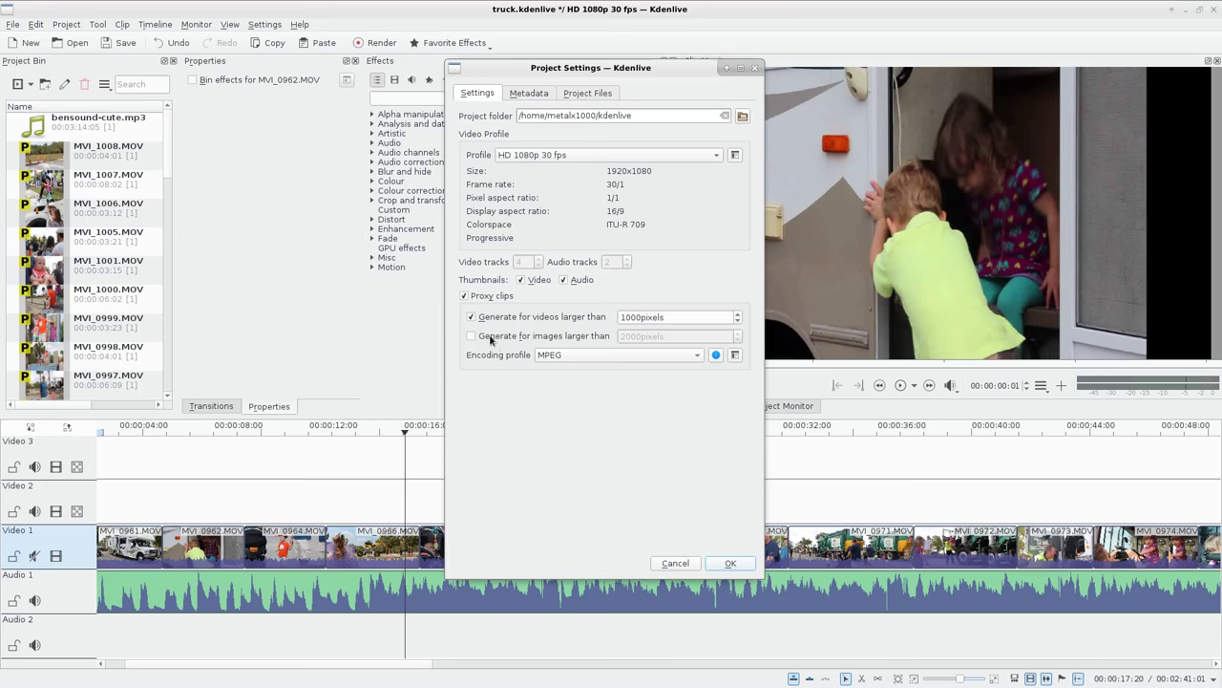
click(465, 298)
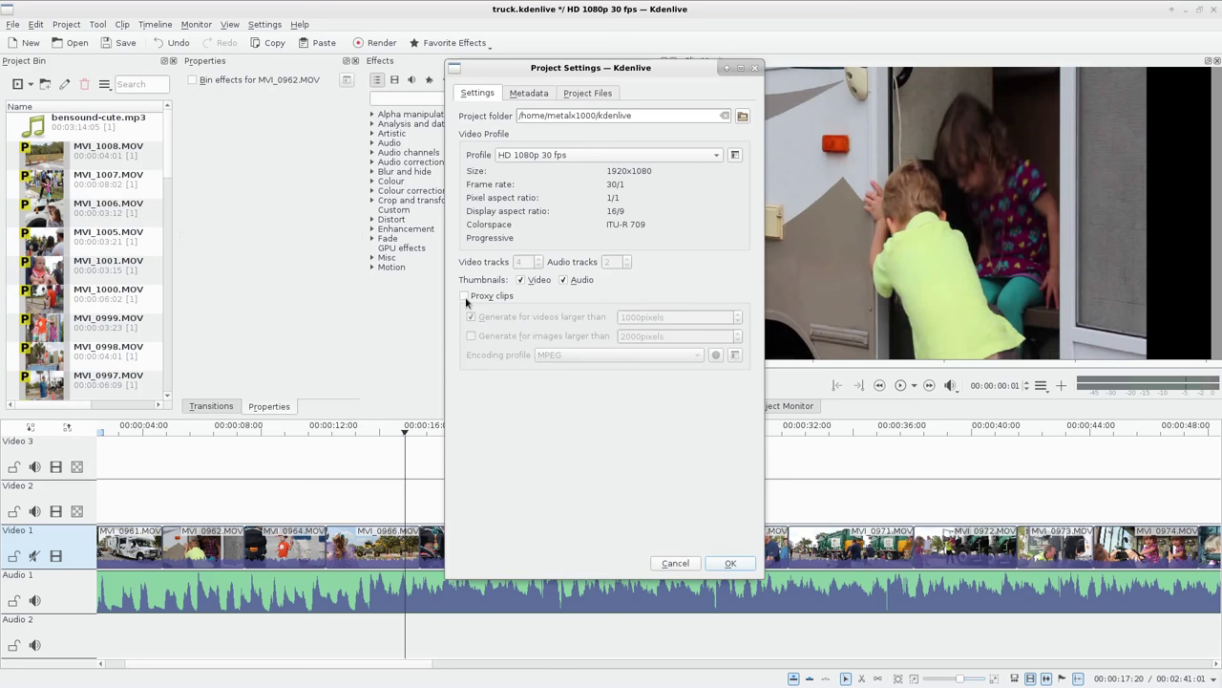
click(746, 568)
Step: Show the clip properties, then hide them again
click(66, 24)
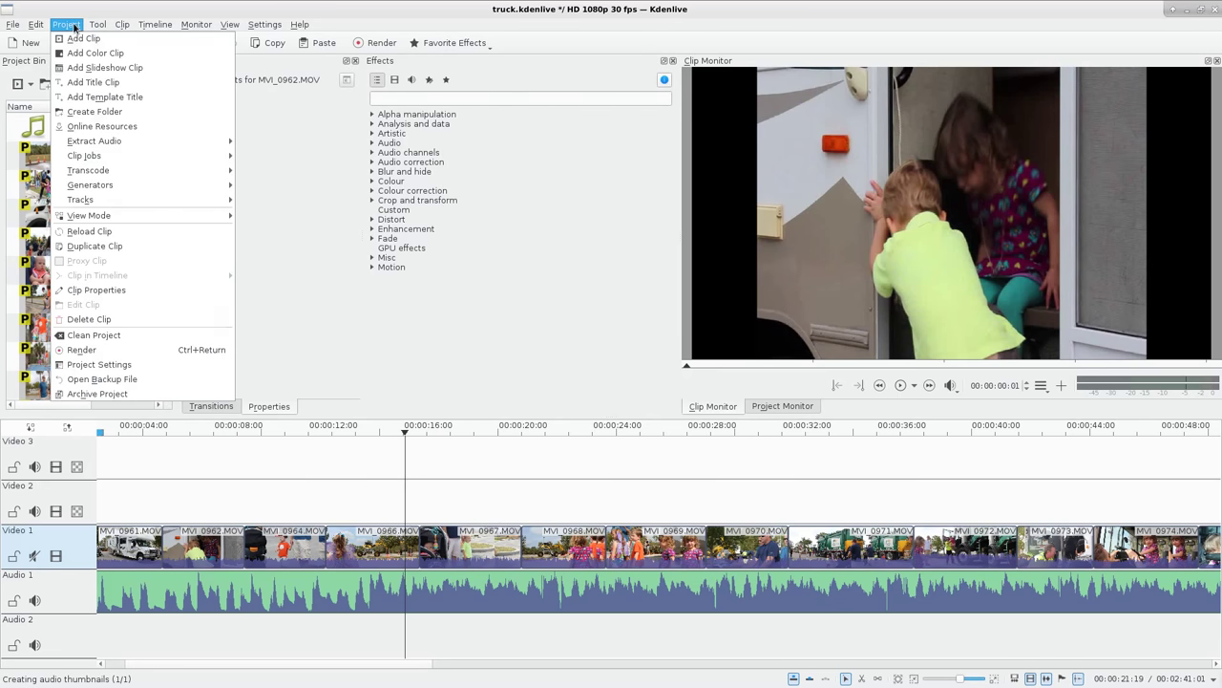
click(112, 291)
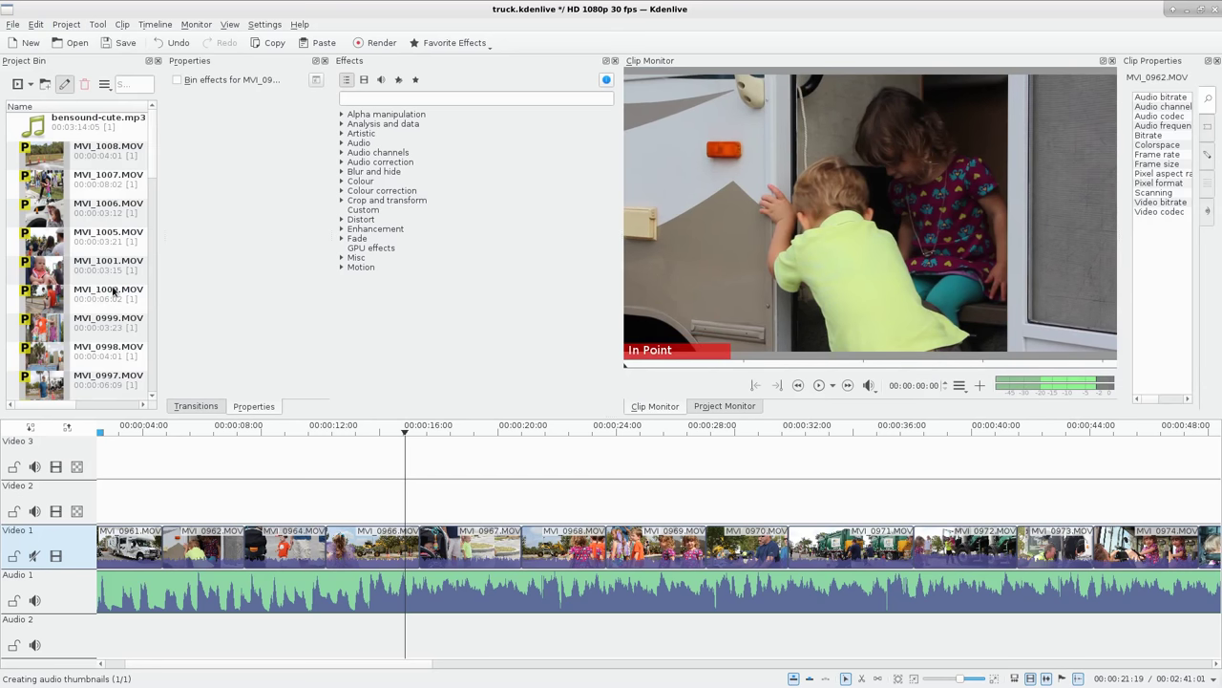
click(67, 24)
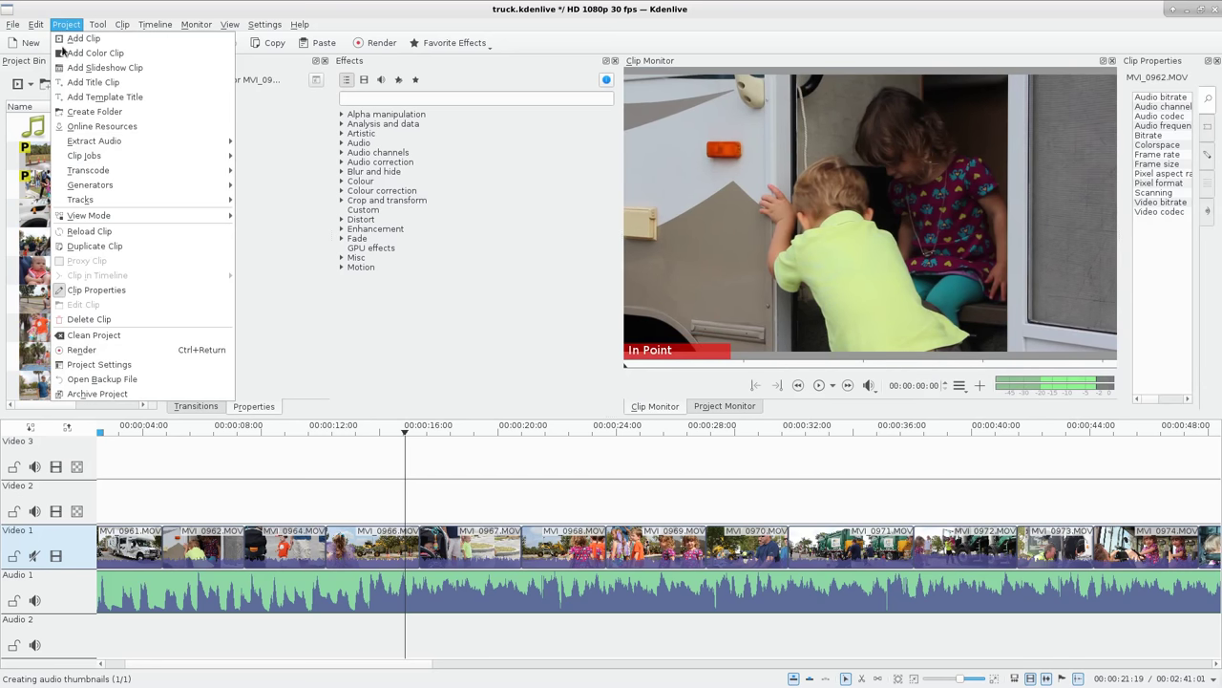
click(96, 290)
Step: Turn proxy clips back on in Project Settings to start 37 MPEG proxy jobs
click(67, 24)
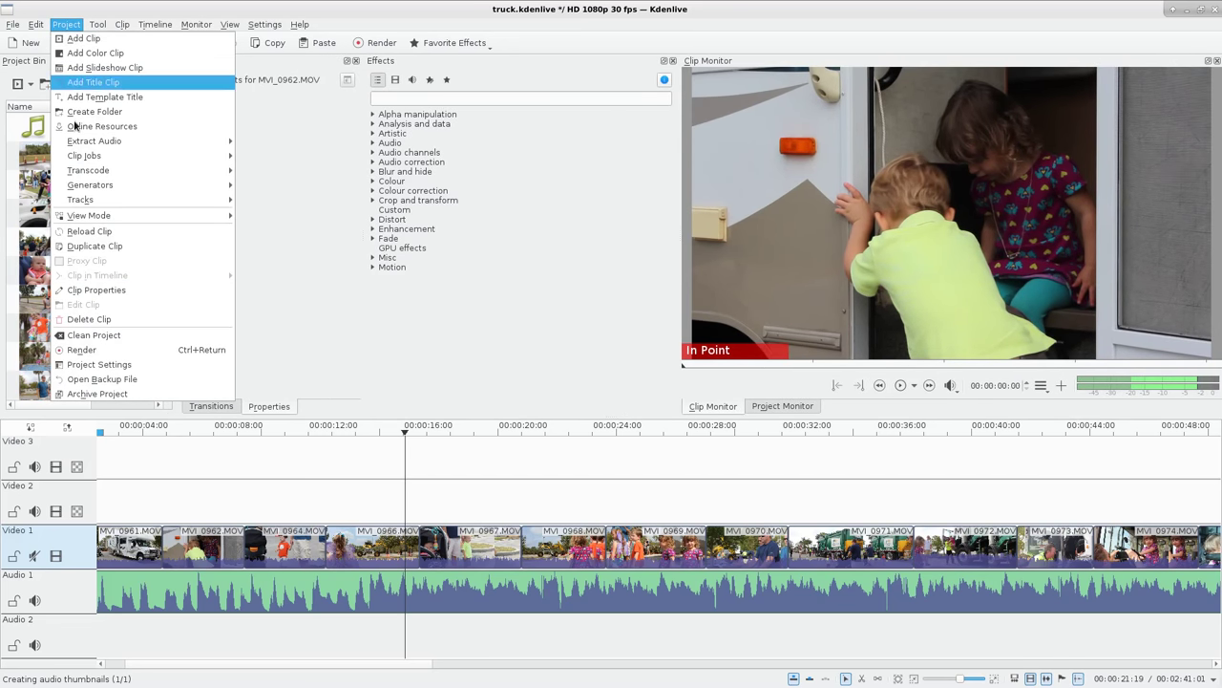
click(96, 364)
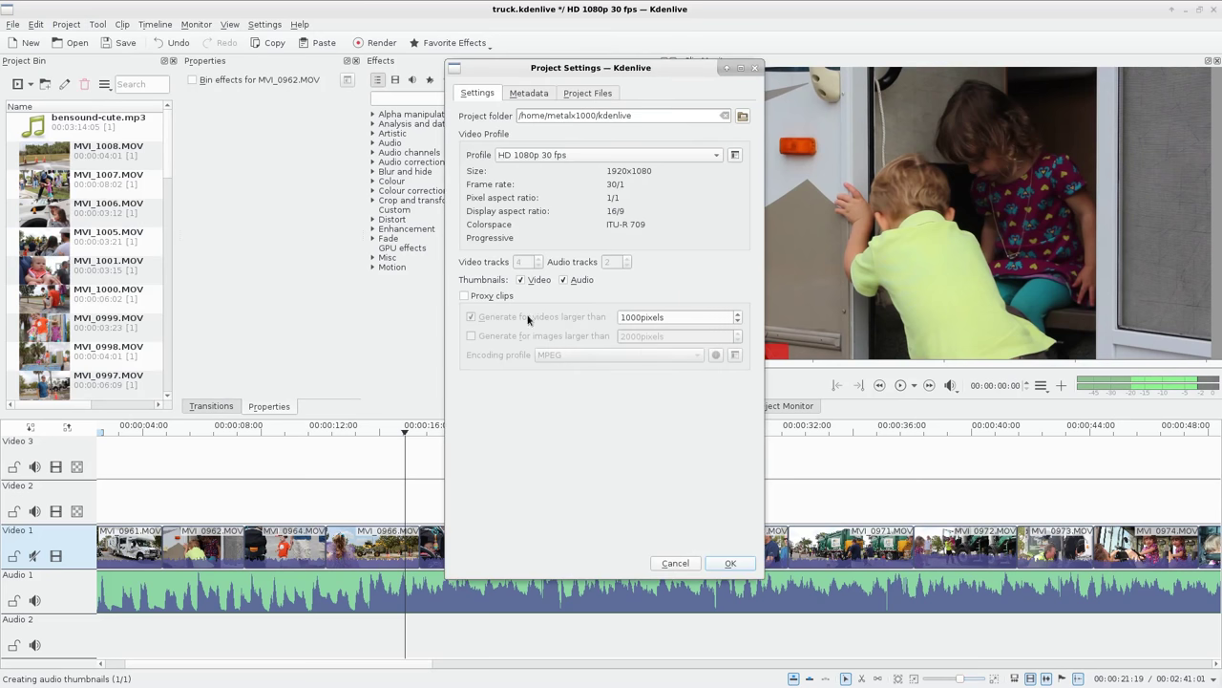
click(489, 299)
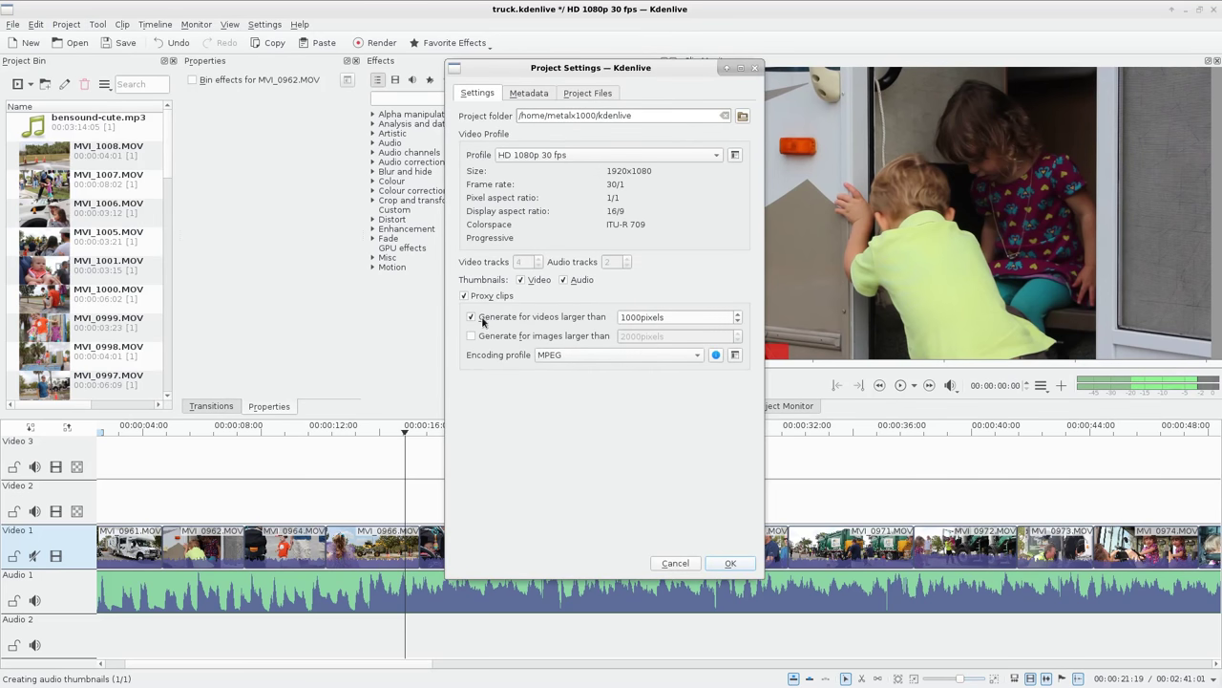
click(731, 564)
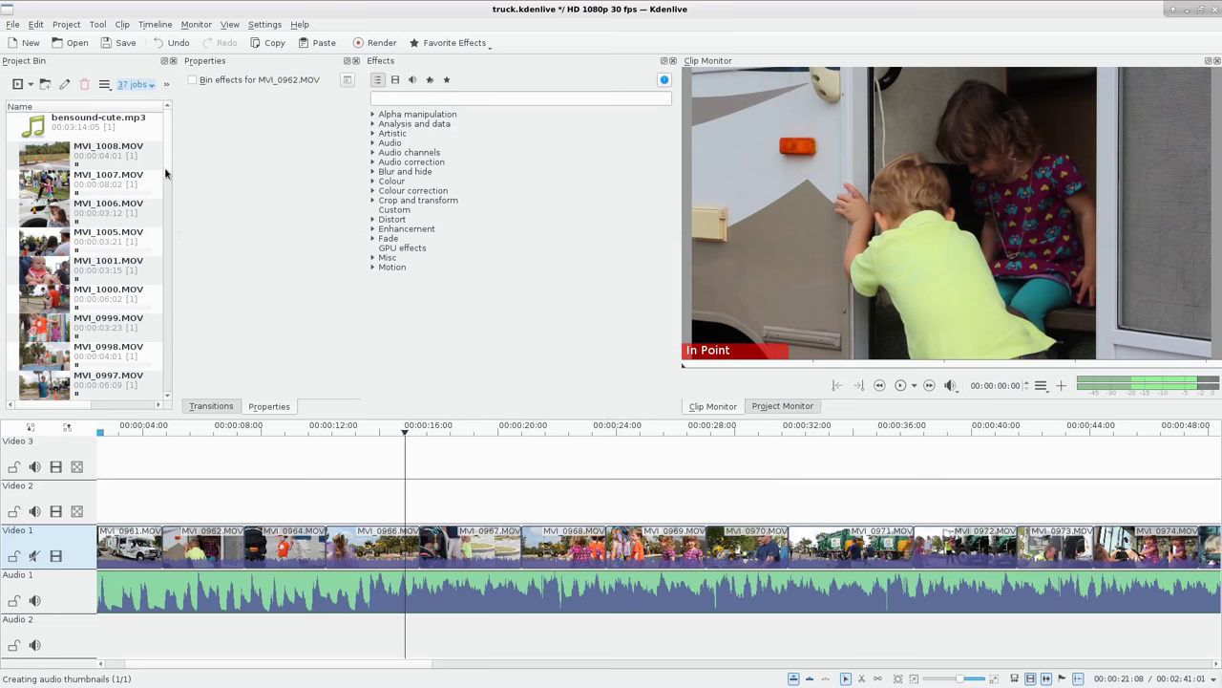
Step: Let the proxy jobs drop from 37 to 6 while MVI_1001 down to MVI_0992 regenerate
drag(164, 167, 169, 206)
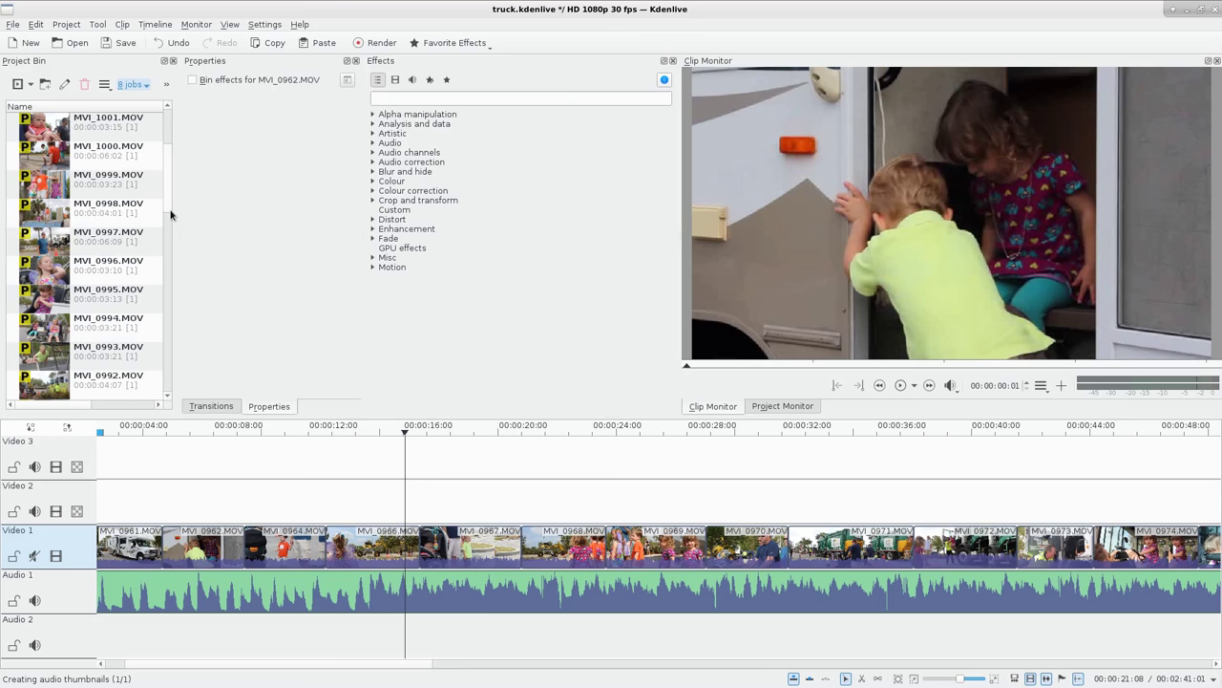
Step: Scrub the timeline's first 27 seconds, jumping between 4, 6.12, 9.11 and 19.15 seconds
click(199, 499)
click(131, 502)
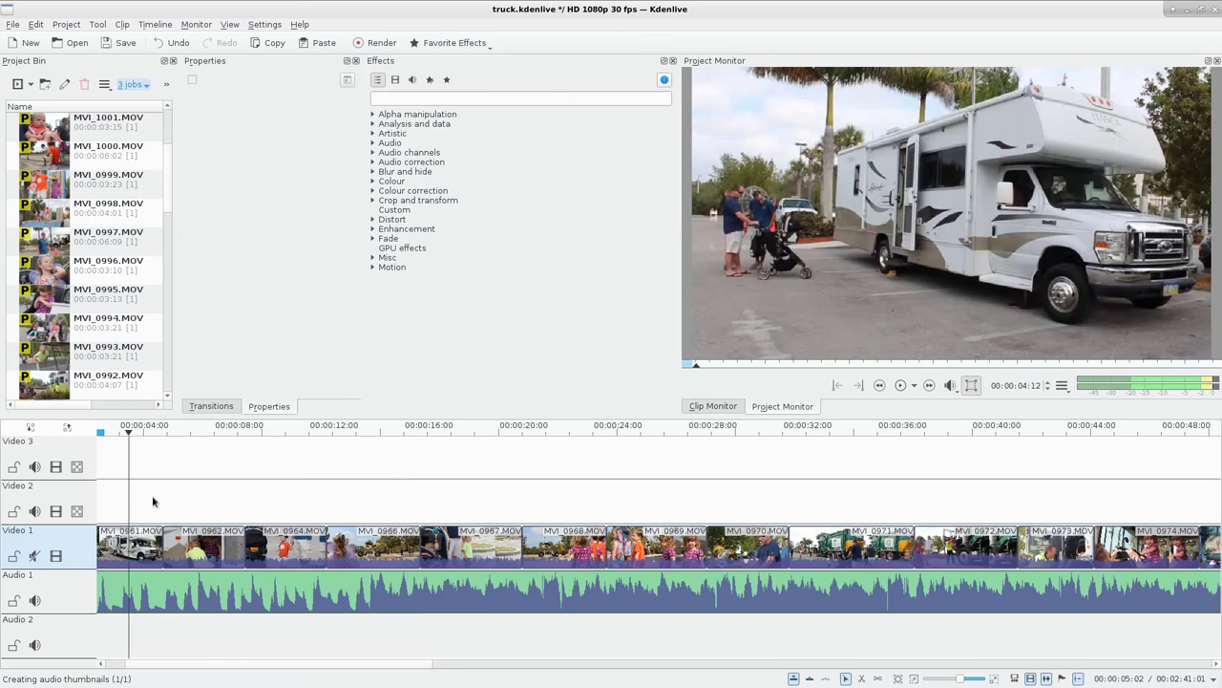
click(176, 501)
click(248, 504)
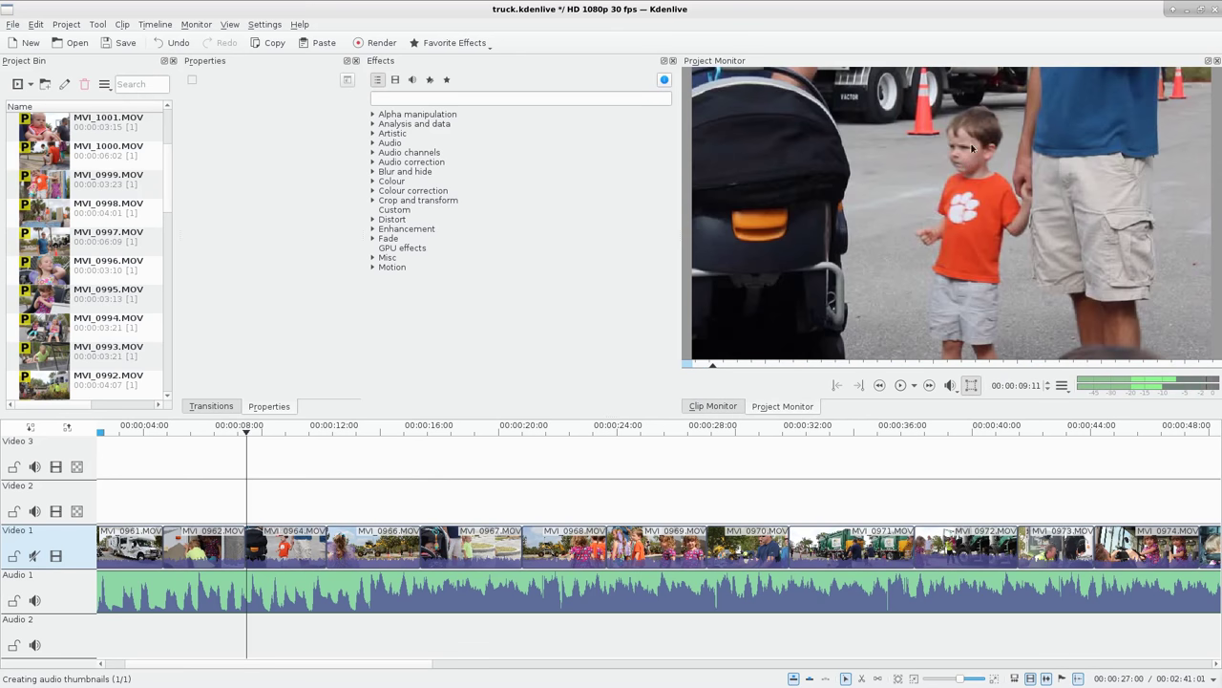
click(282, 495)
click(389, 497)
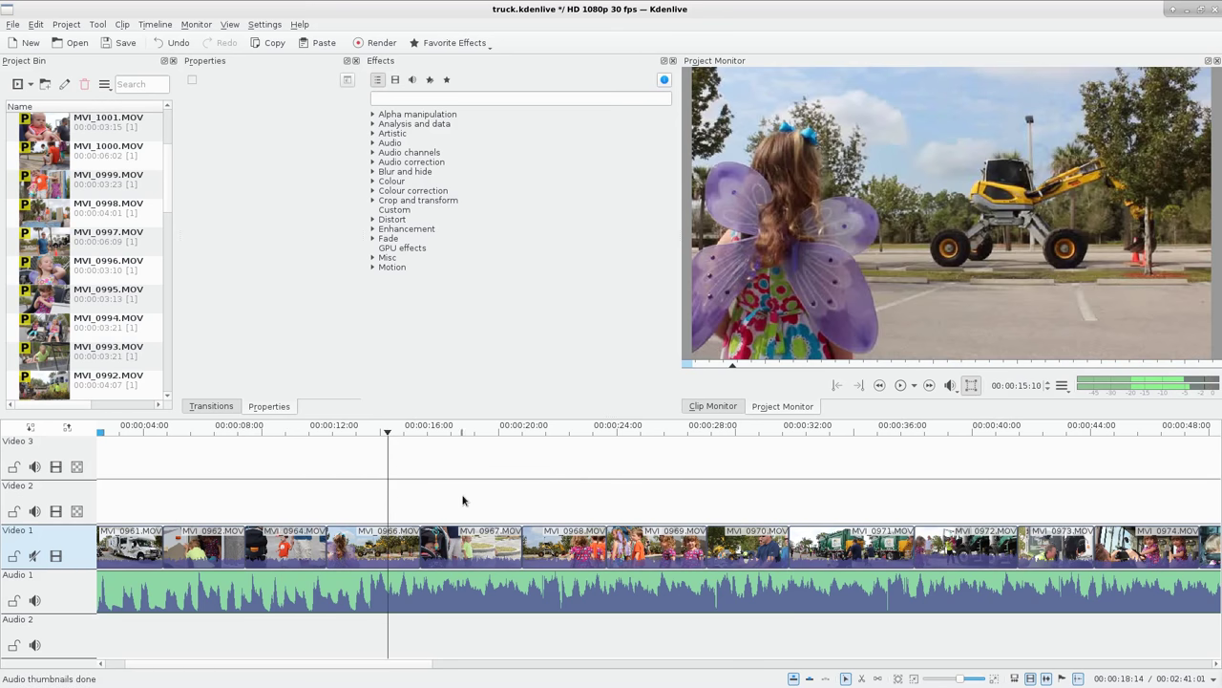
drag(462, 501, 486, 497)
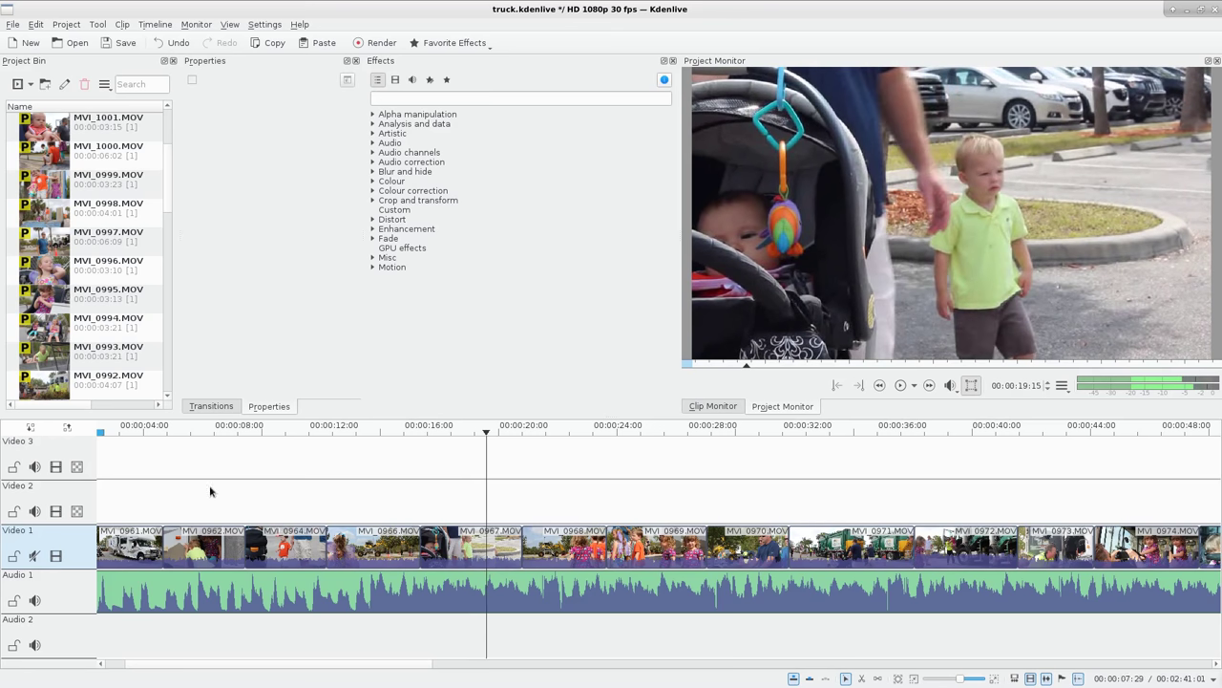
drag(132, 491, 1145, 481)
ctrl+scroll(898, 493, down, 5)
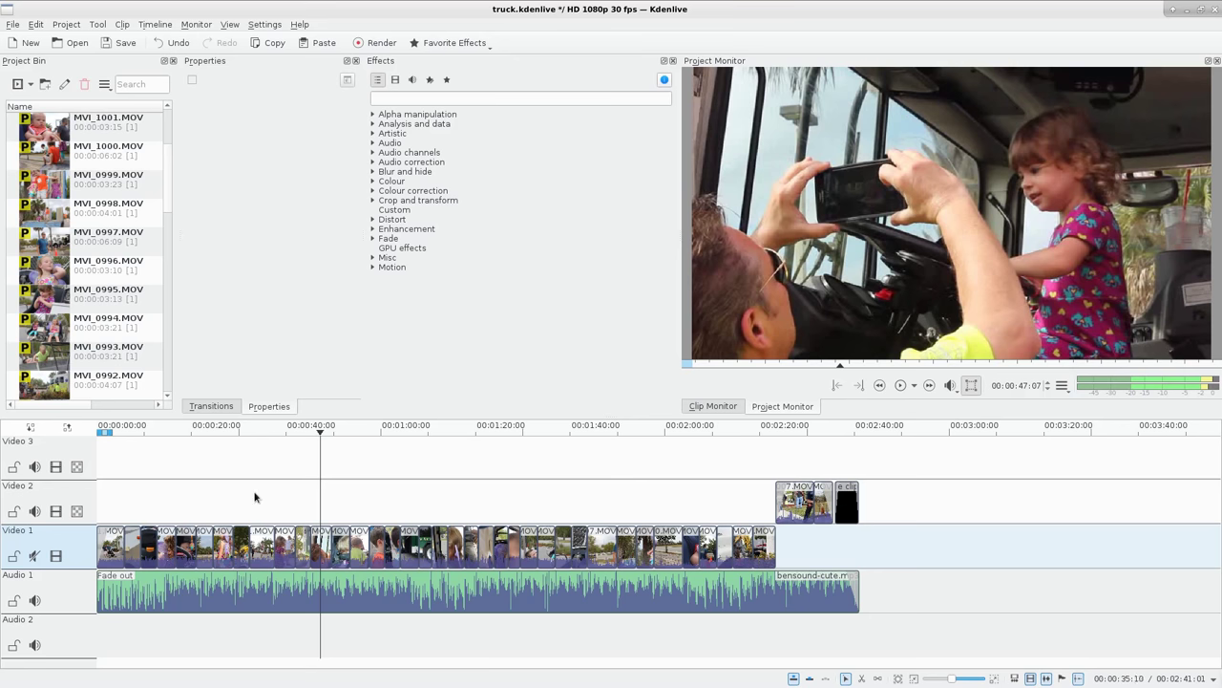
Step: Move the playhead back to the start of the truck project
click(112, 497)
Step: Drag the playhead from the start to about 1:17, checking the proxy previews stay smooth
drag(111, 497, 301, 508)
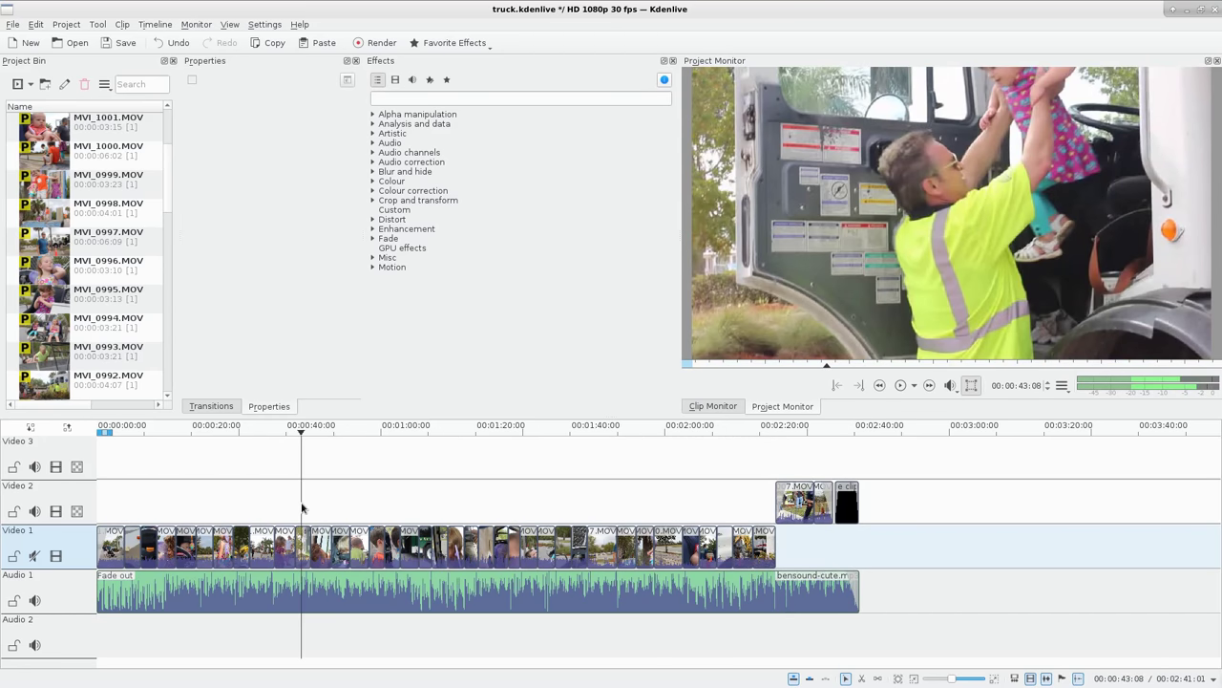